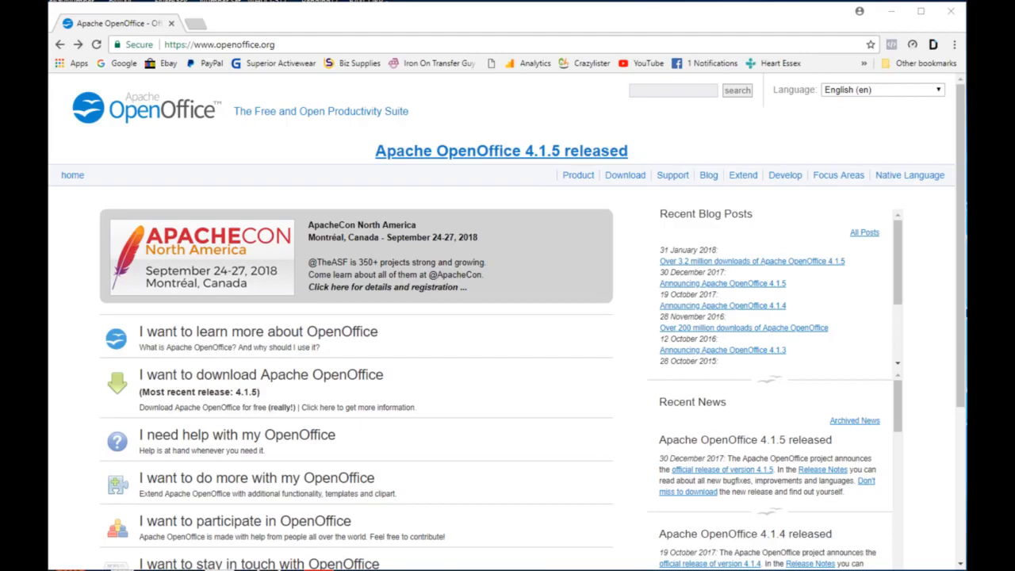
Switch to the OpenOffice start window and create a new drawing.
mouse_move(622, 570)
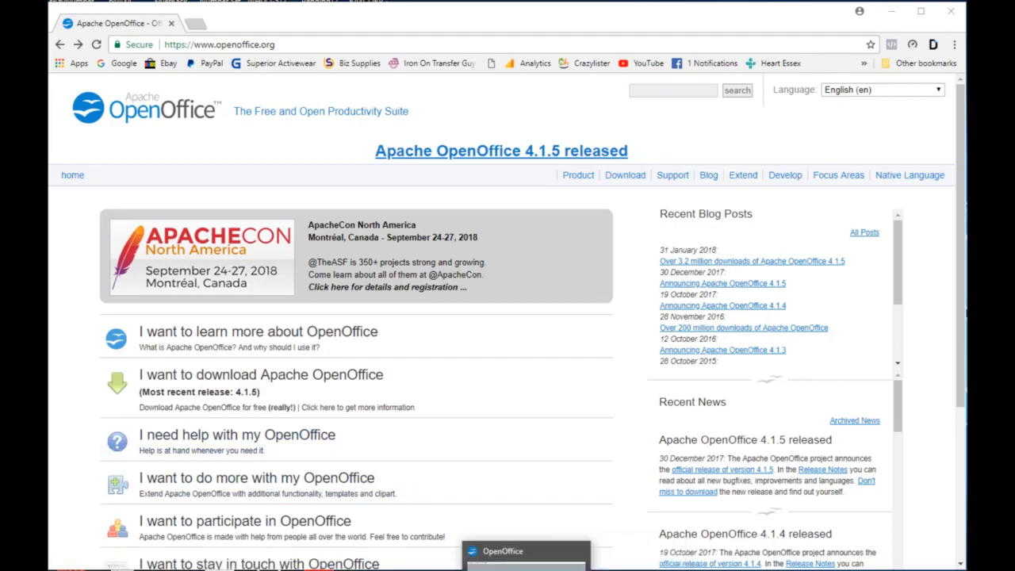
left_click(527, 570)
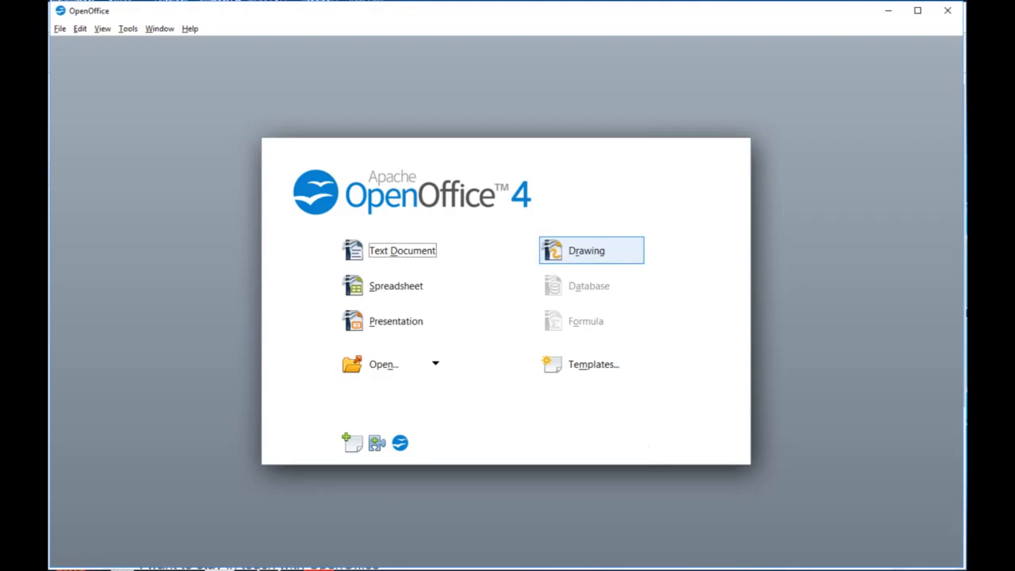
left_click(591, 251)
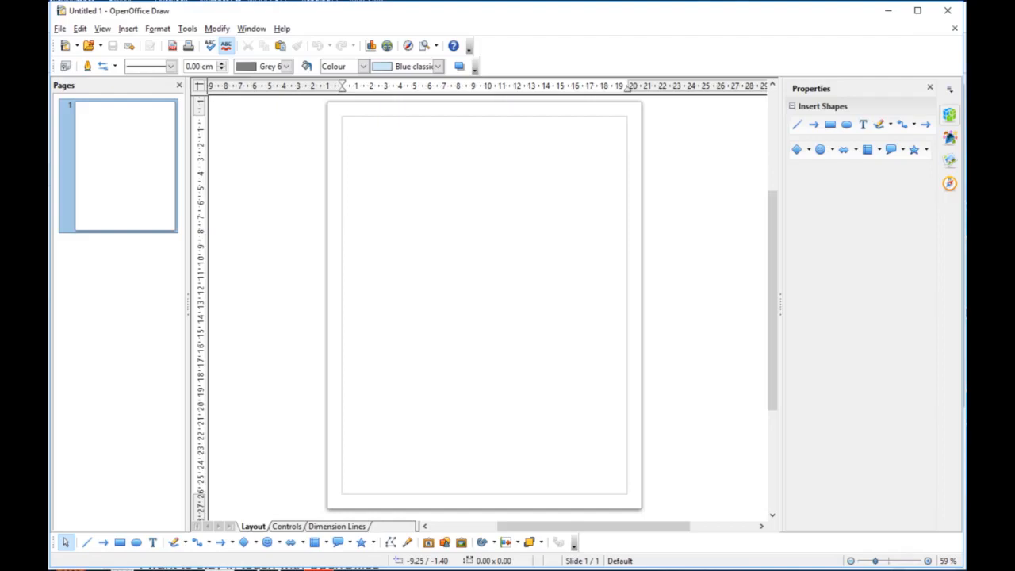
Set the unit of measurement to inch in the general options for OpenOffice Draw.
left_click(187, 29)
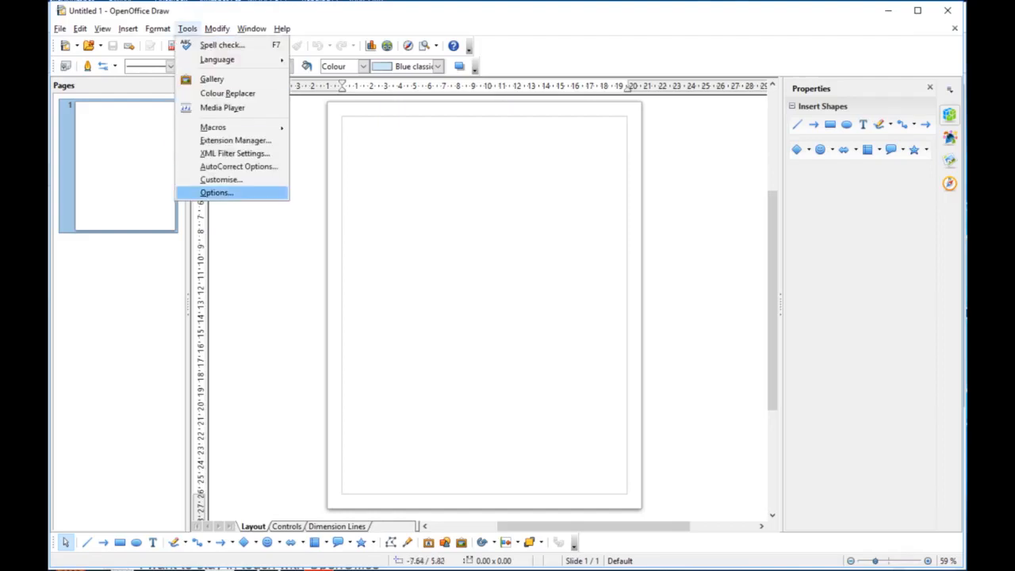
left_click(215, 193)
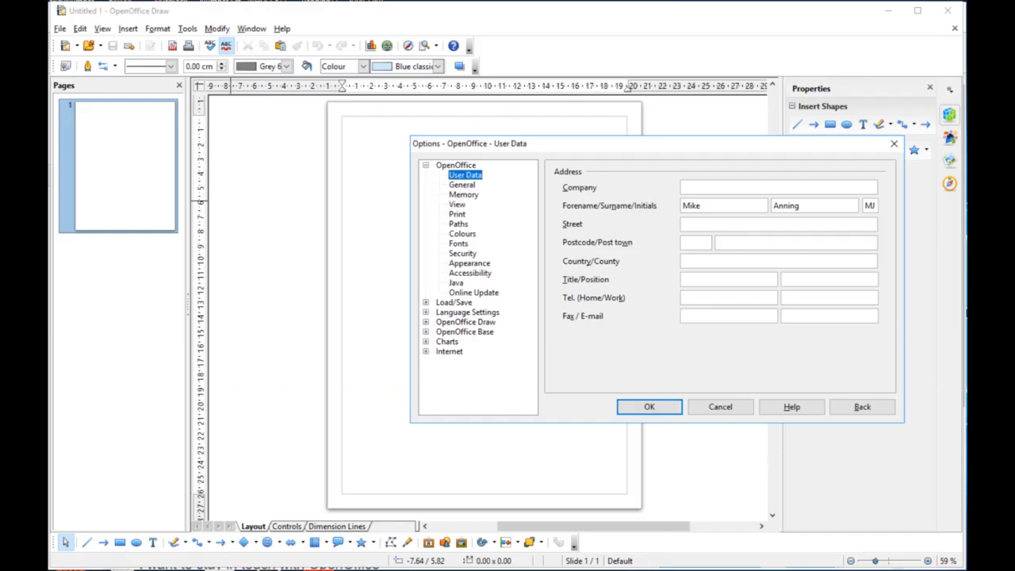
left_click(426, 322)
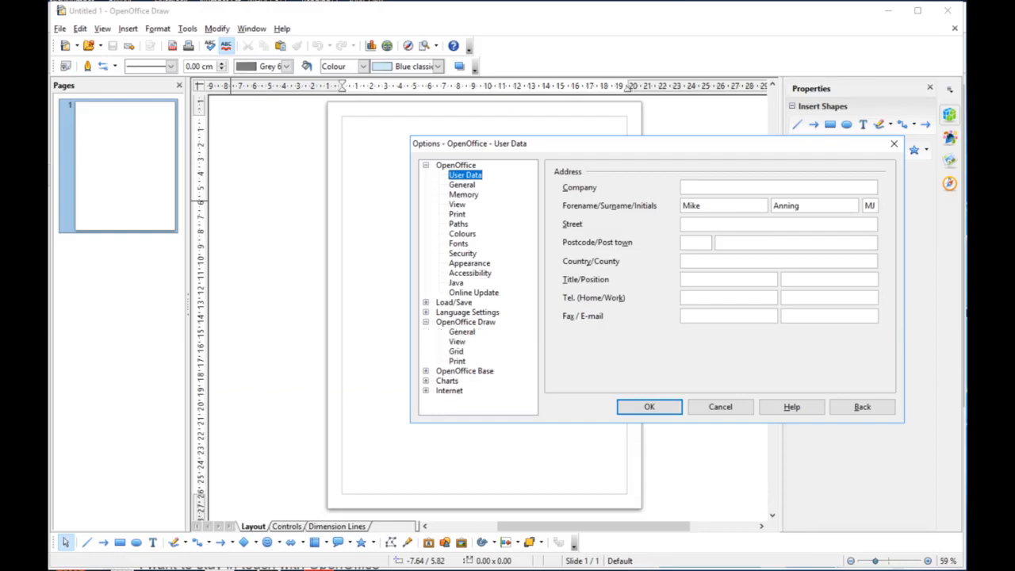
left_click(462, 332)
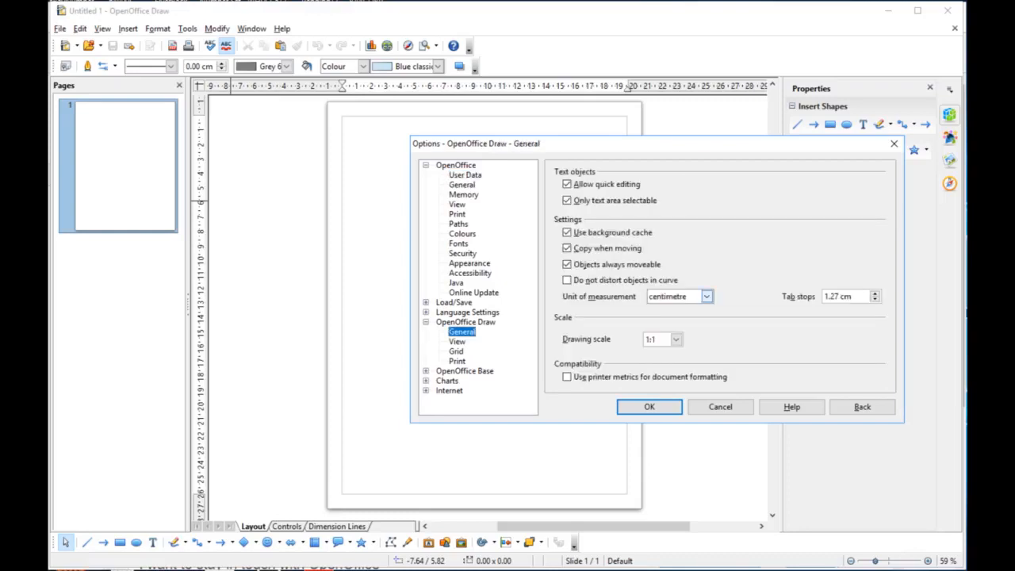
left_click(707, 295)
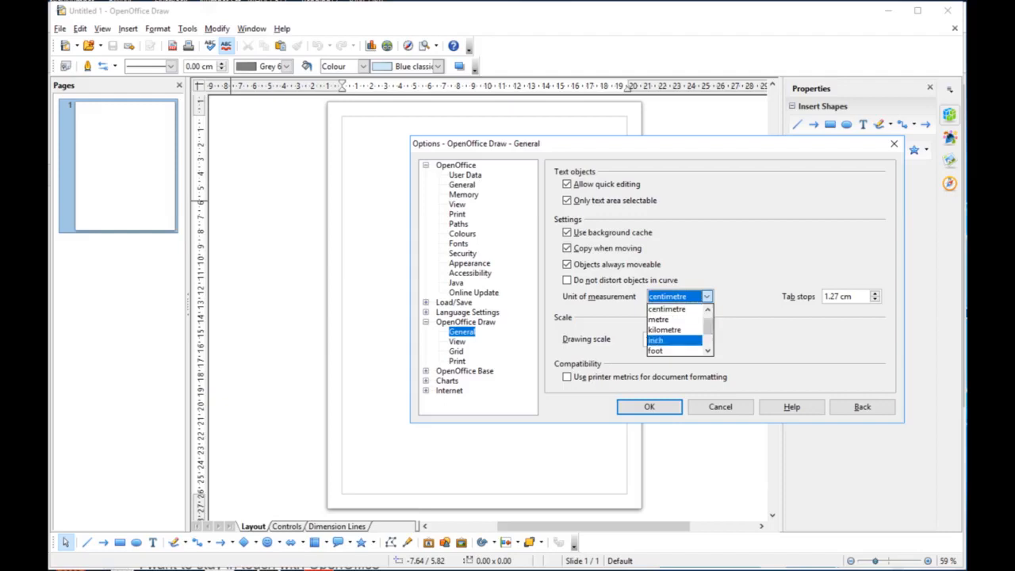
left_click(658, 340)
Set the Draw unit of measurement back to centimetre and apply the options.
left_click(706, 296)
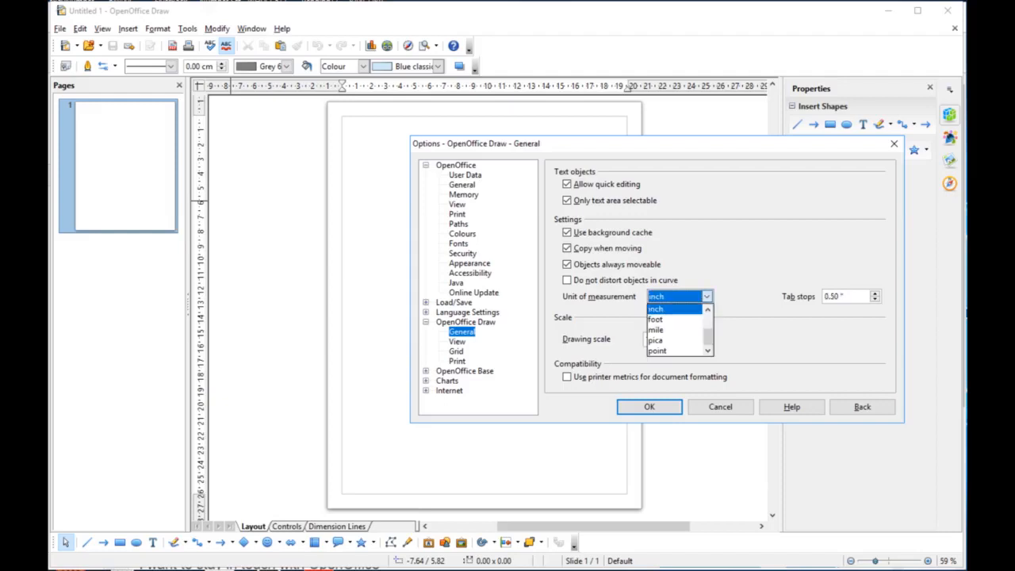
left_click_drag(707, 337, 707, 314)
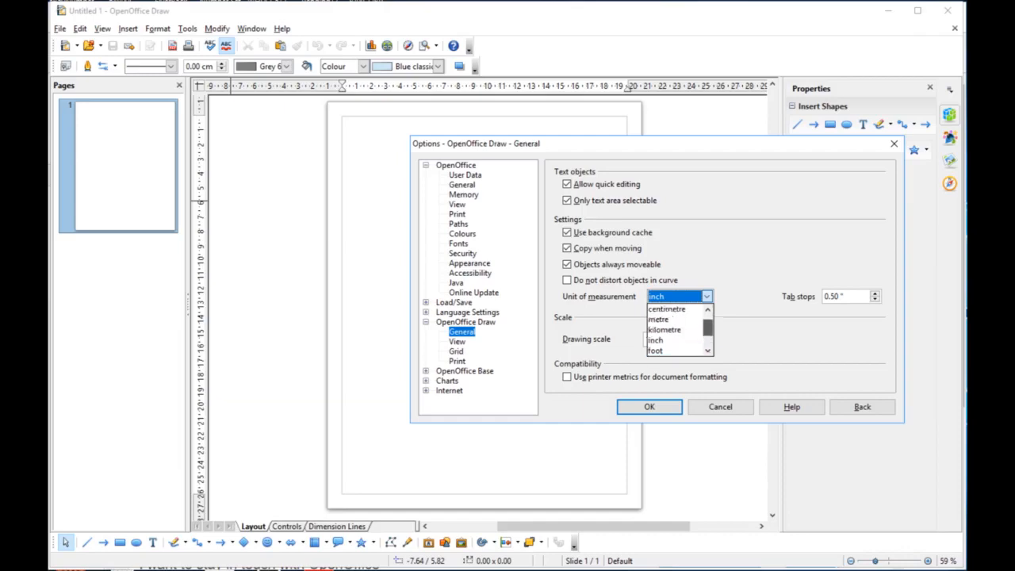
left_click(666, 319)
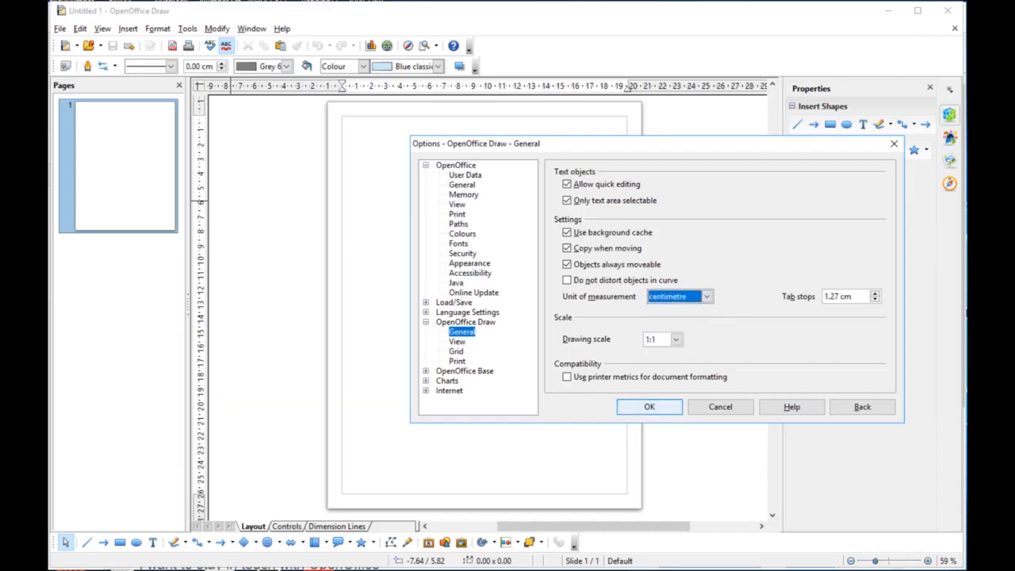
left_click(648, 406)
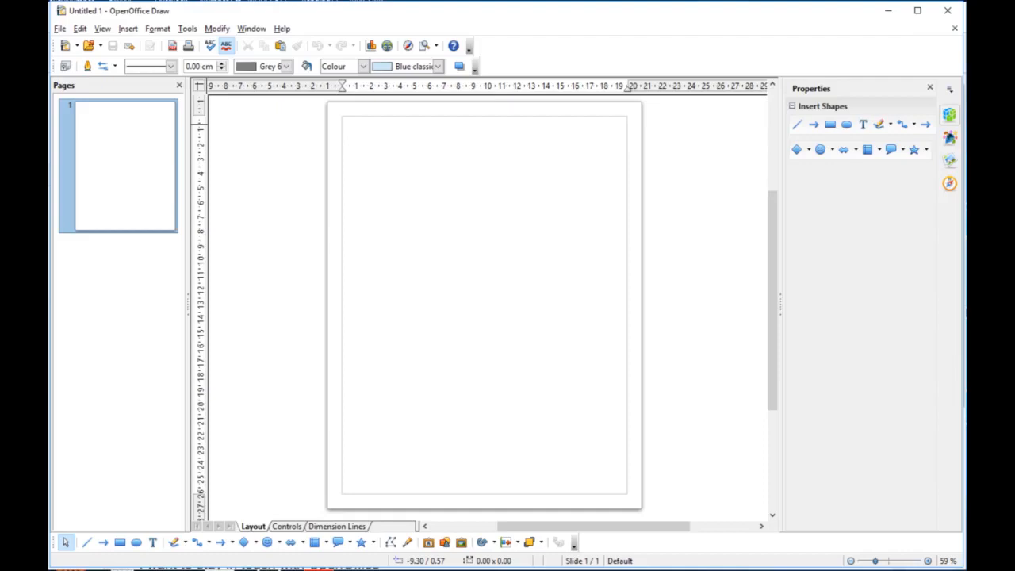
Set the page to the User paper format with a width of 28 cm and a height of 15 cm.
key("alt+o")
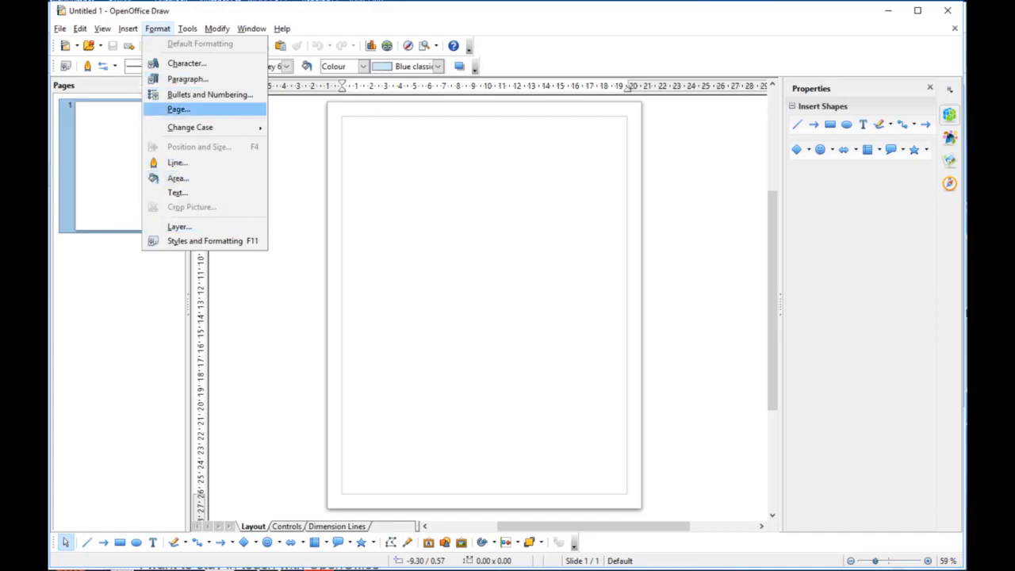
key("Return")
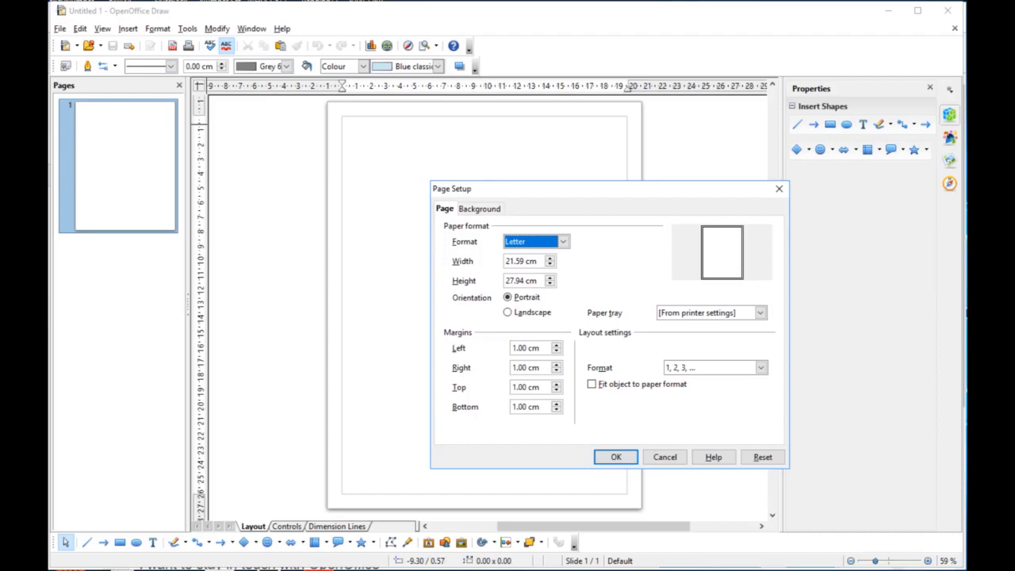
left_click(563, 242)
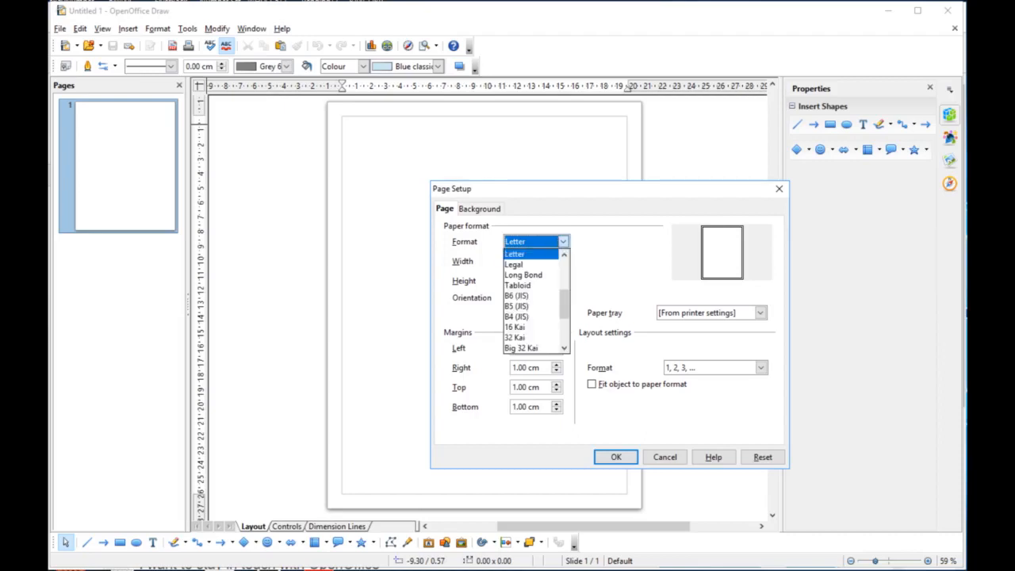
left_click_drag(564, 305, 564, 319)
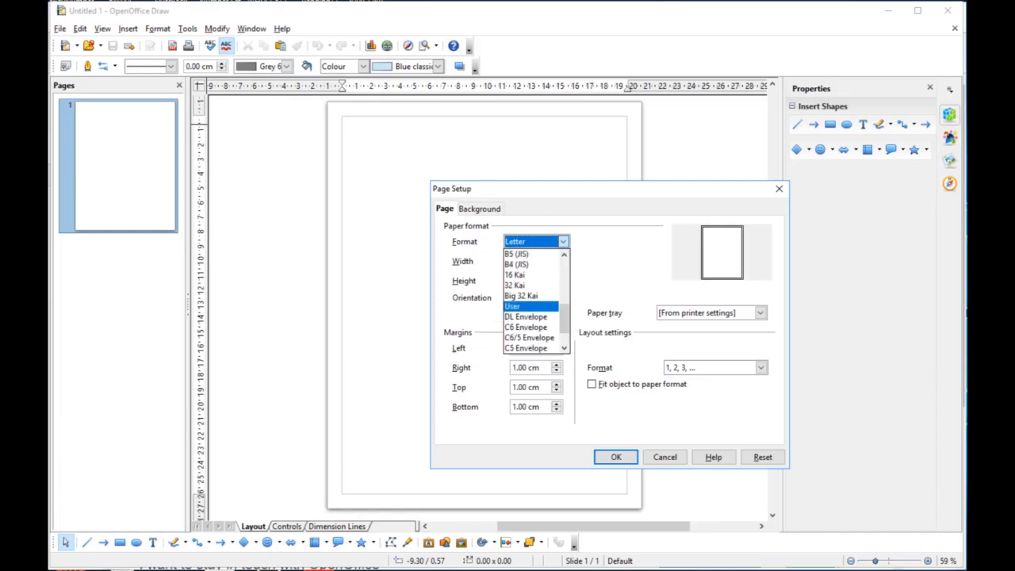
left_click(525, 306)
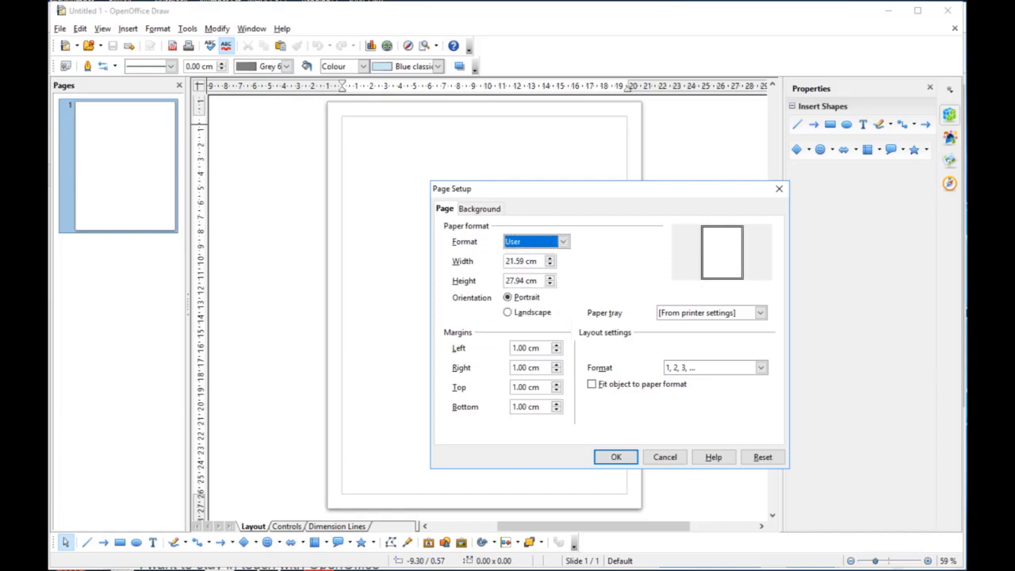
key("Tab")
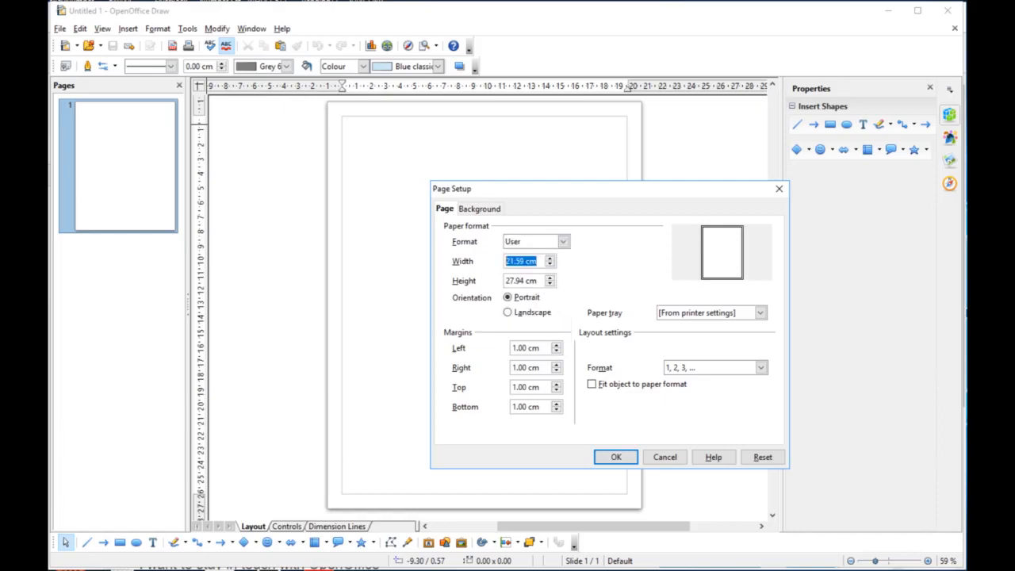
type("28")
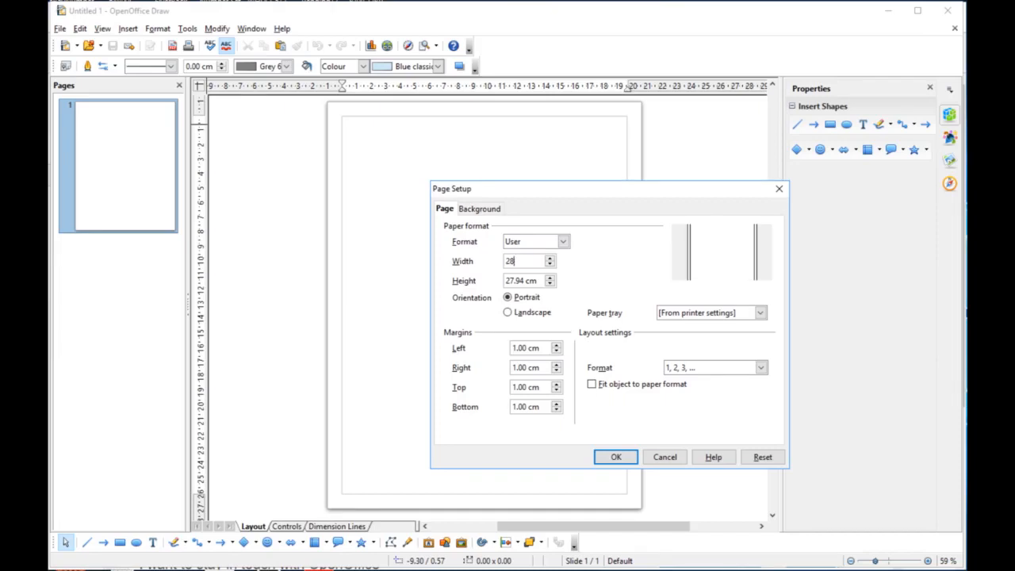
key("Tab")
type("15")
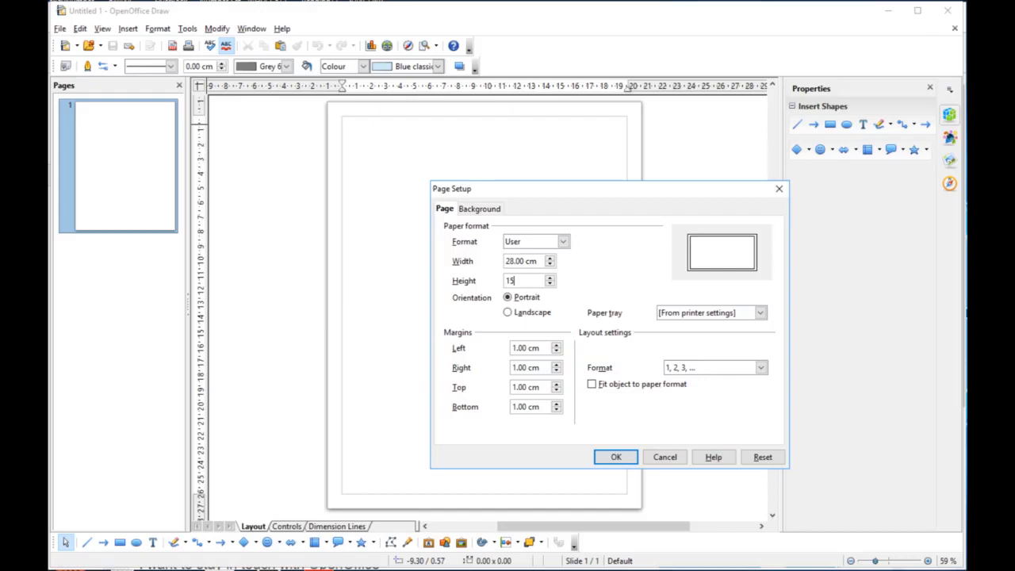
Set the left, right, top and bottom page margins to 0 cm and apply the page setup.
key("Tab")
type("0")
key("Tab")
type("0")
key("Tab")
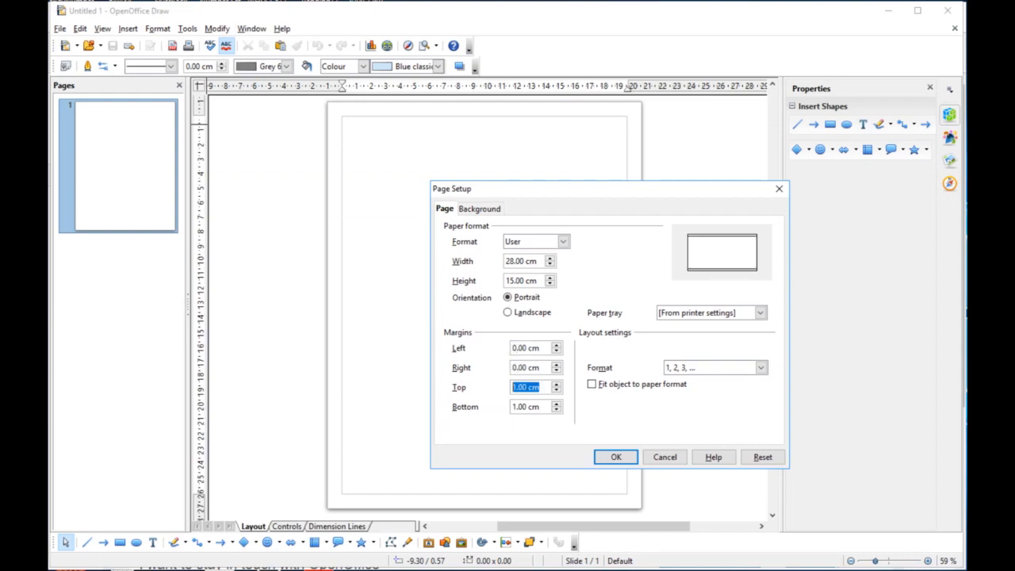
type("0")
key("Tab")
type("0")
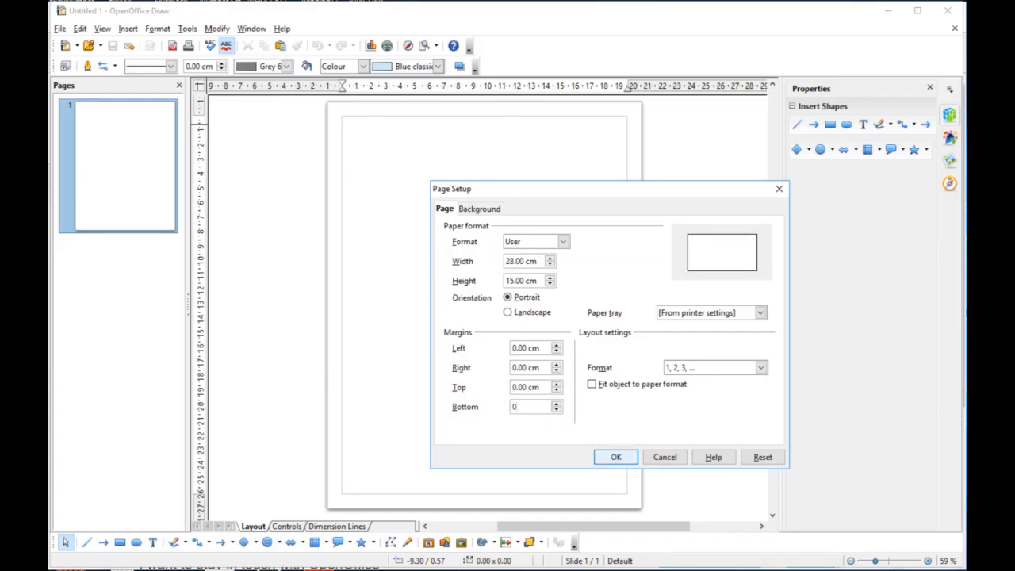
key("Return")
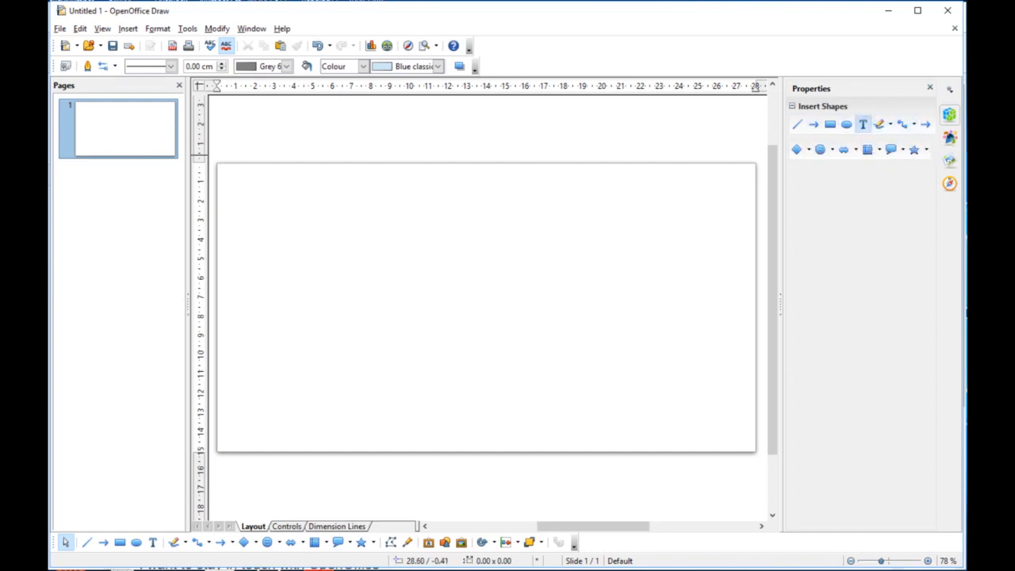
Add a text object in the upper part of the page reading "MY FIRST", "TEST" and "TRANSFER" on three lines.
left_click(862, 125)
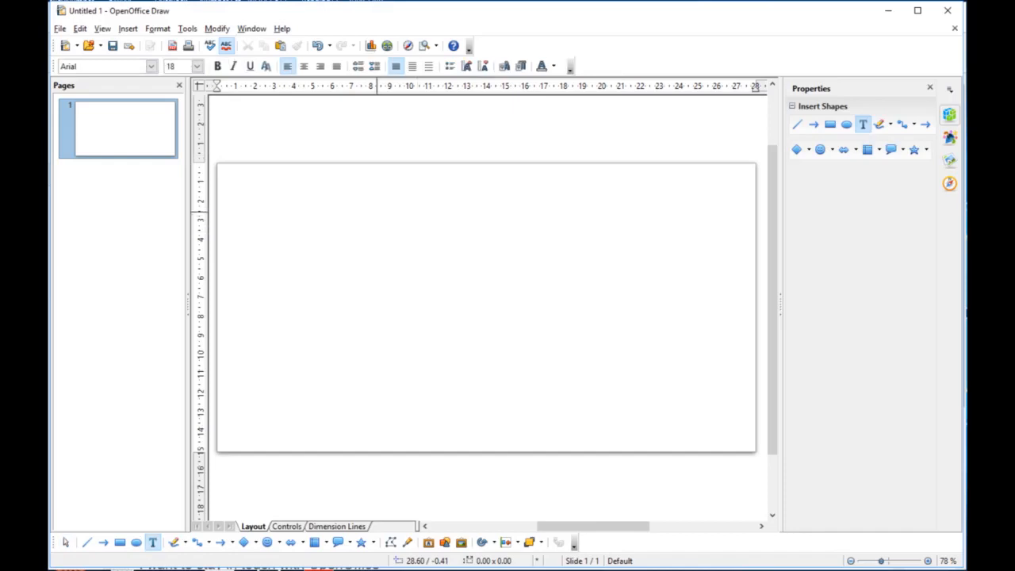
left_click(368, 226)
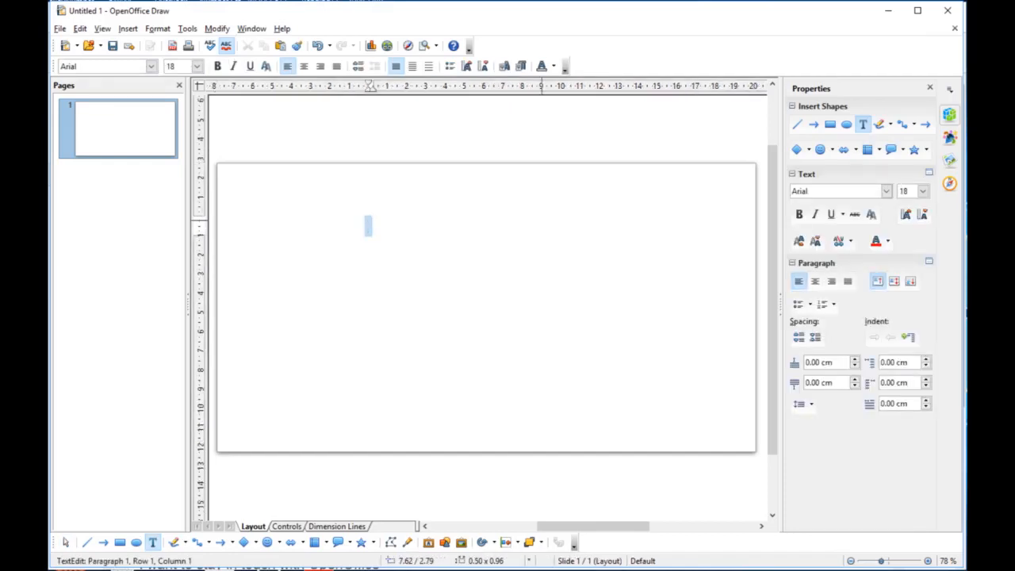
type("MY F")
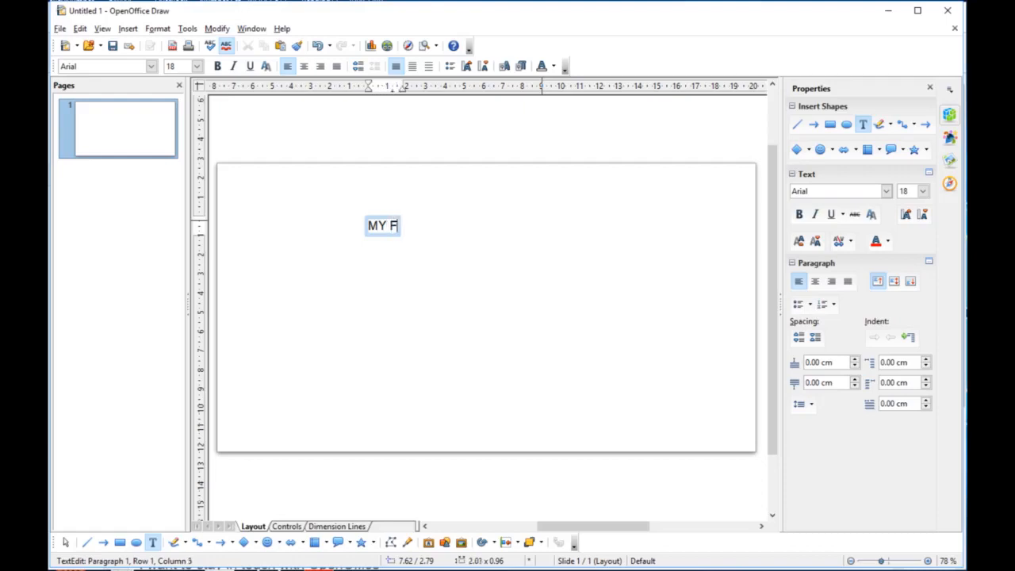
type("IRST")
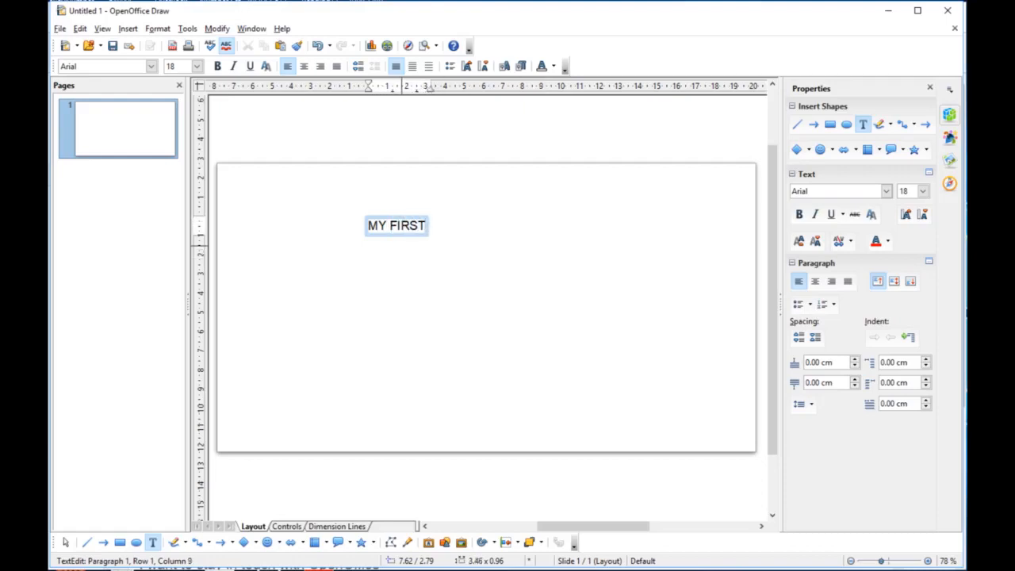
key("Return")
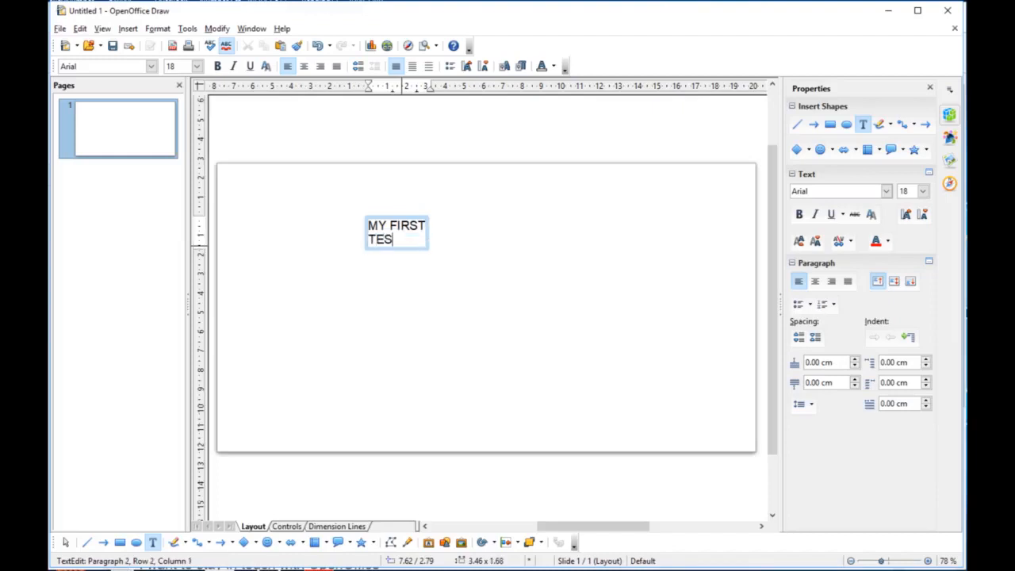
type("TEST")
key("Return")
type("T")
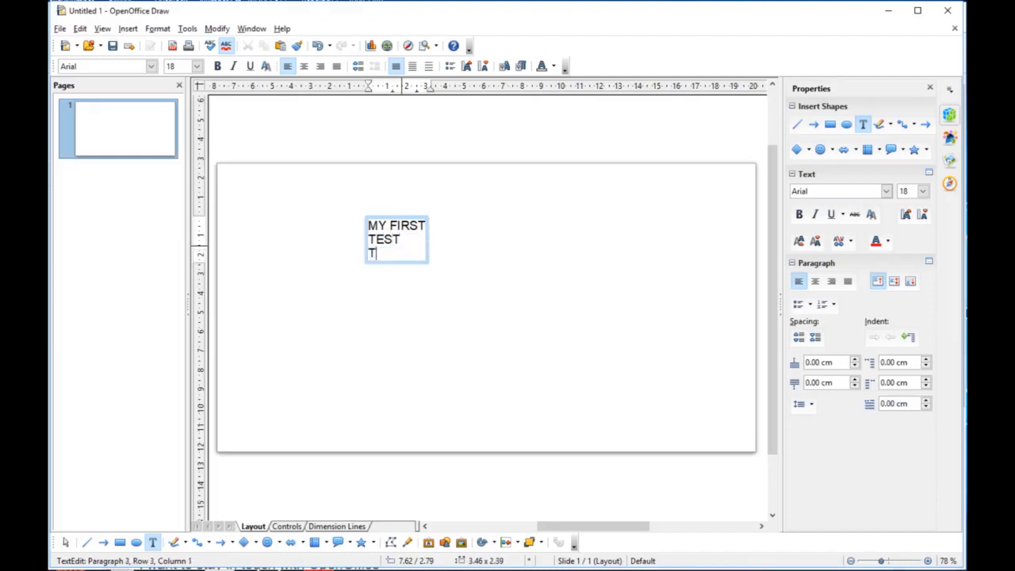
type("RANSFE")
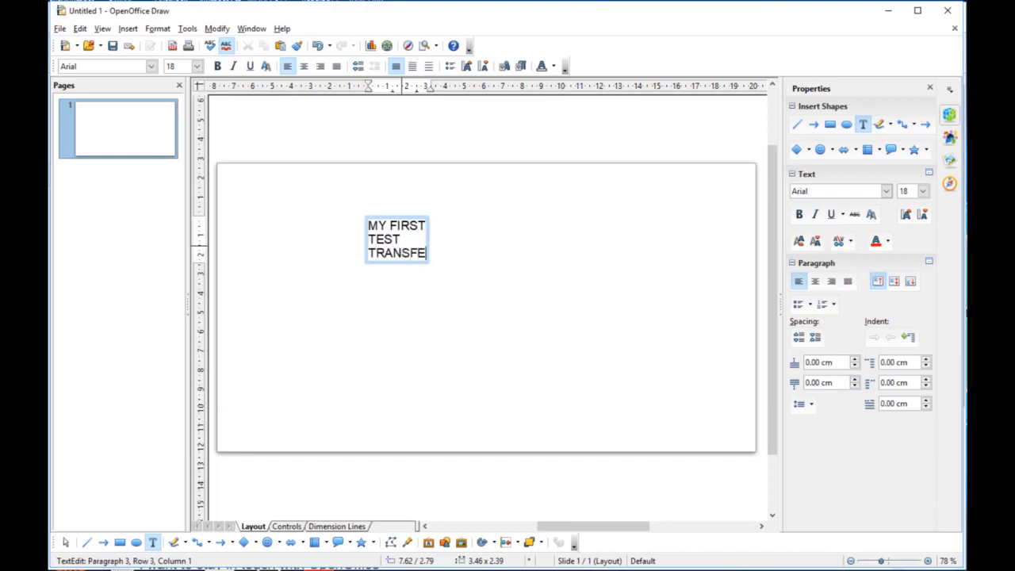
type("R")
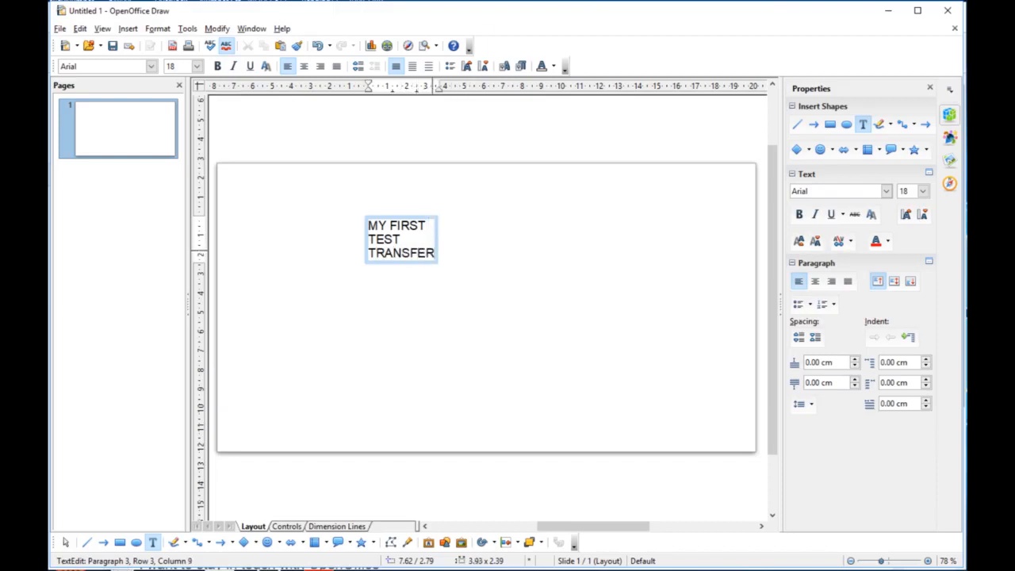
Centre all three lines of the text and change their font to Arnold 2.1.
left_click_drag(432, 252, 368, 227)
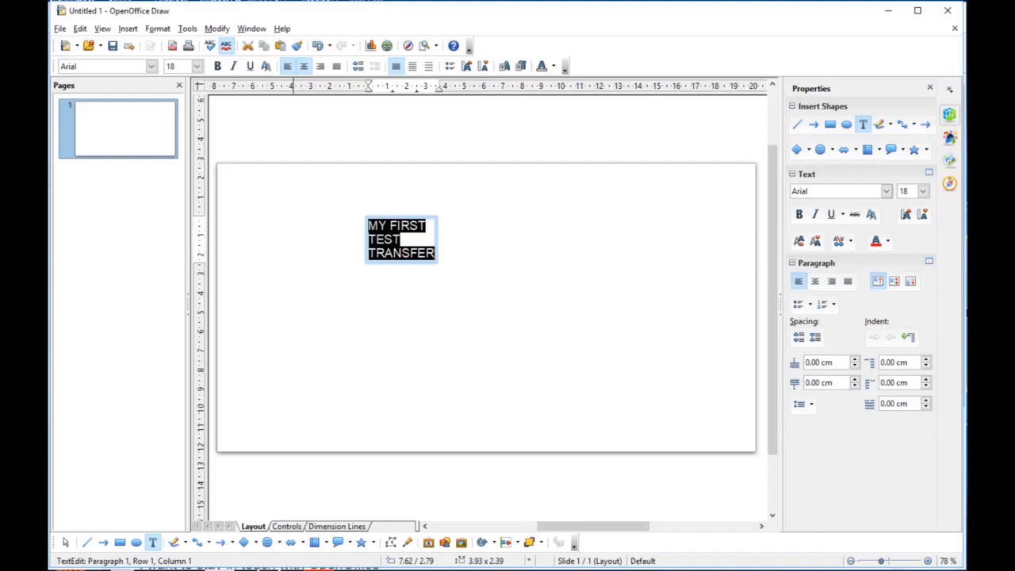
left_click(304, 66)
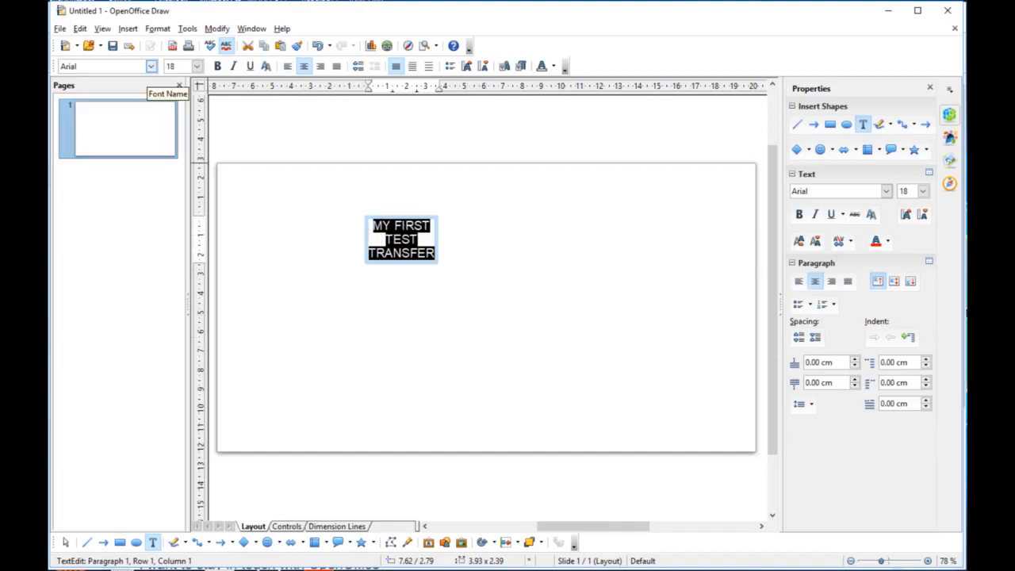
left_click(150, 66)
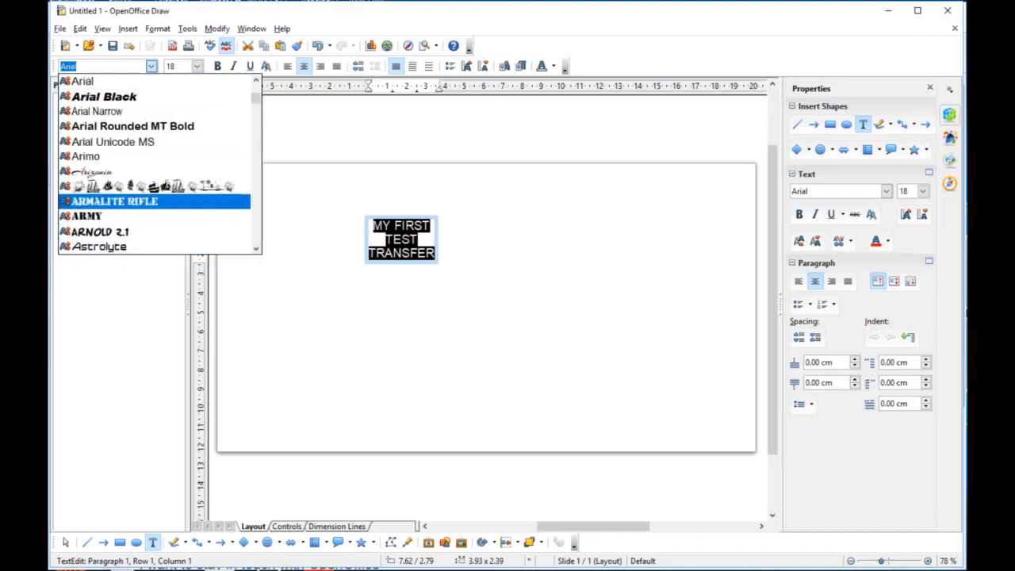
left_click(99, 231)
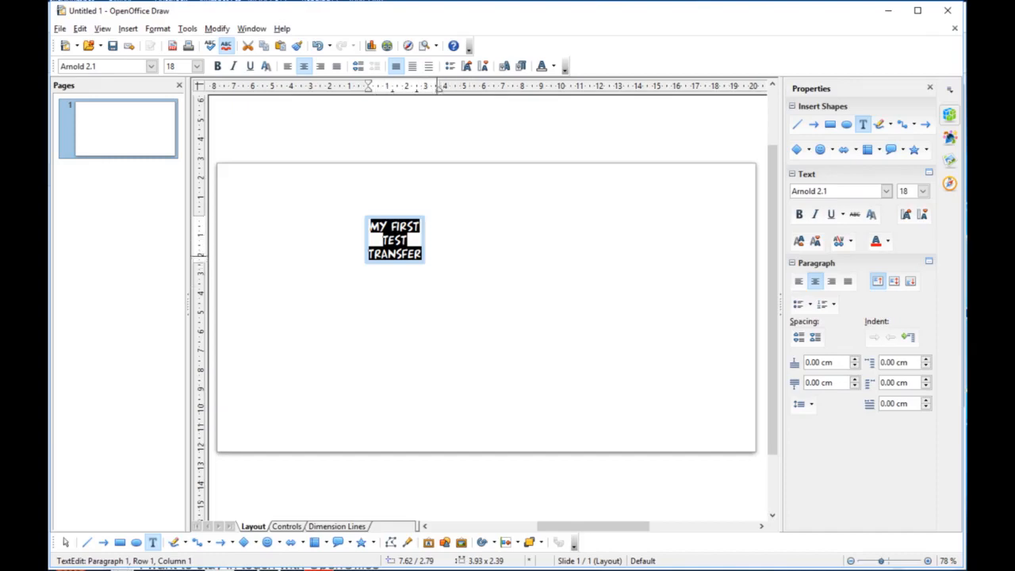
Try to enlarge the three-line text by resizing its text frame.
left_click(447, 253)
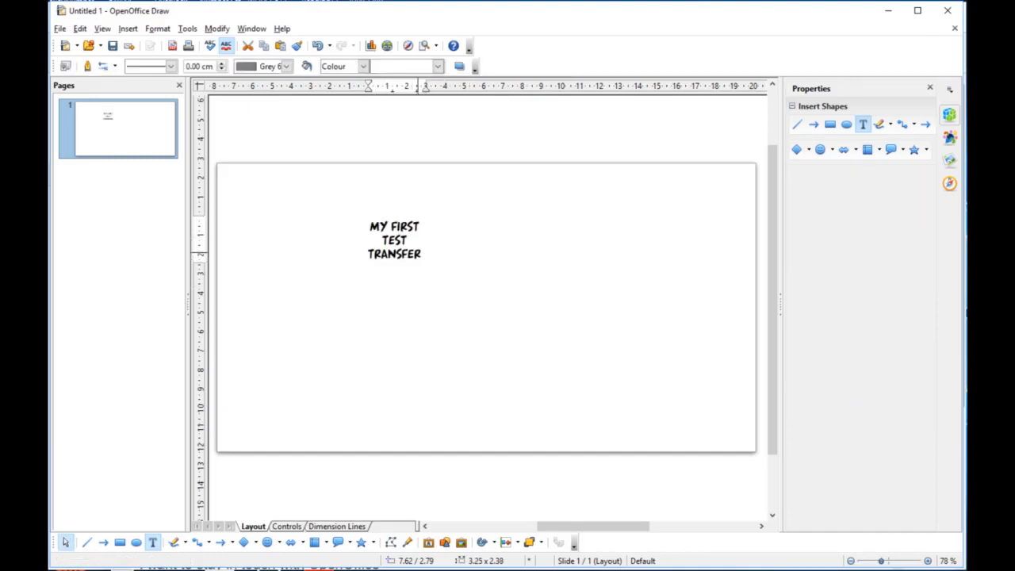
double_click(420, 251)
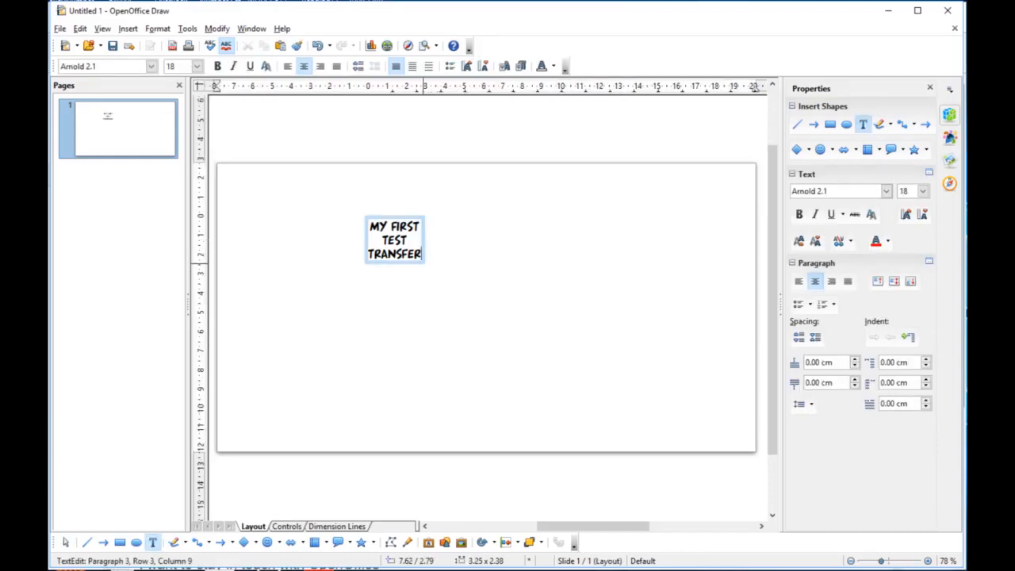
key("Escape")
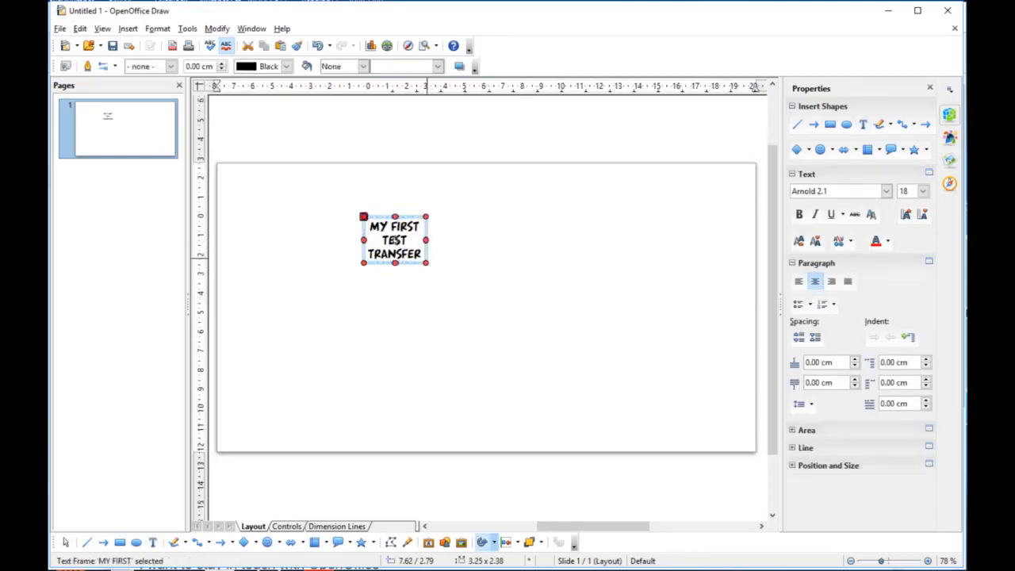
left_click(394, 240)
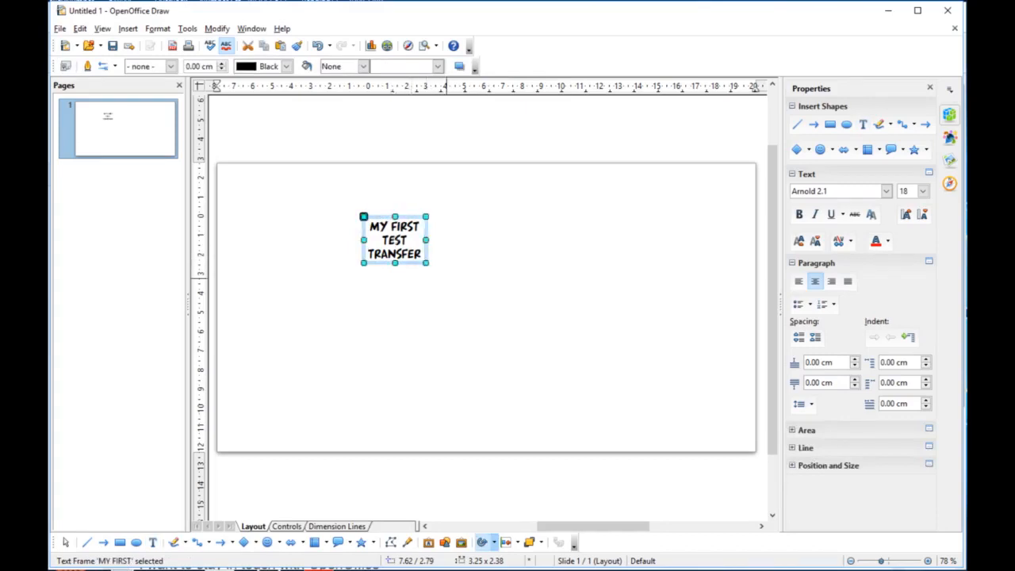
mouse_move(428, 263)
left_mouse_down()
mouse_move(584, 321)
mouse_move(471, 275)
mouse_move(425, 277)
mouse_move(428, 262)
left_mouse_up()
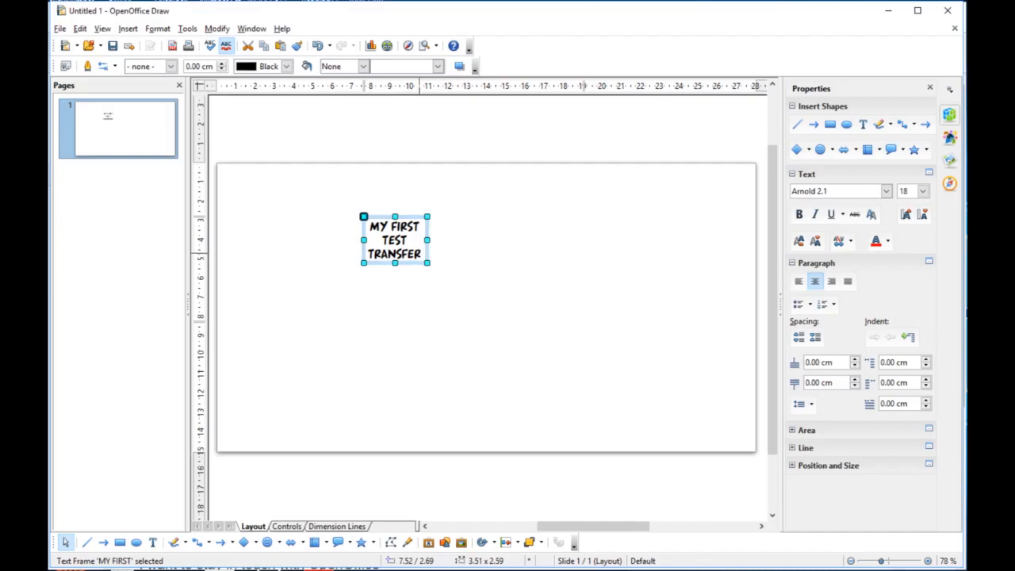
Select all three lines of the text and convert the text to curves.
left_click(420, 254)
left_click_drag(421, 254, 368, 227)
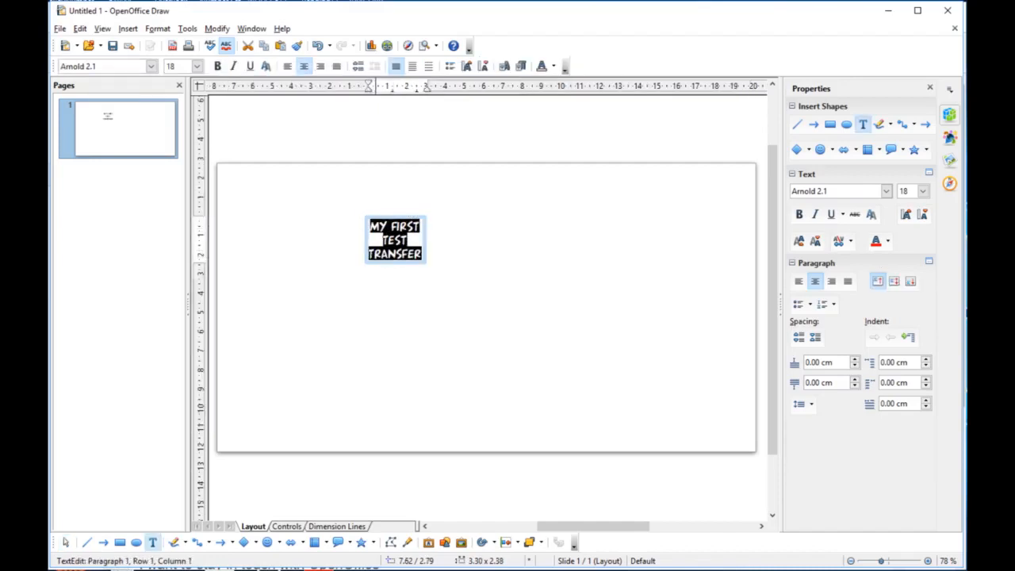
left_click(217, 29)
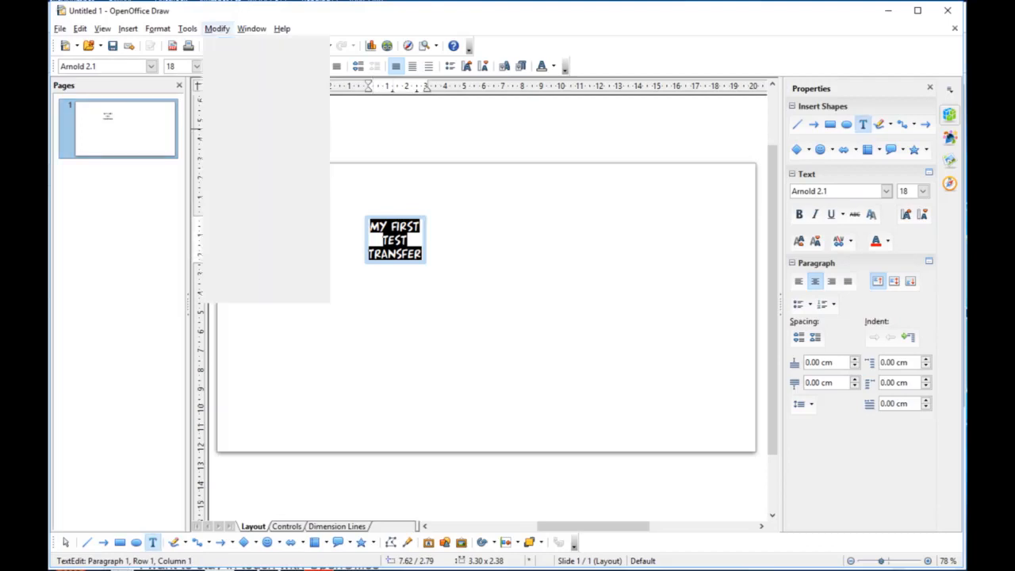
mouse_move(241, 73)
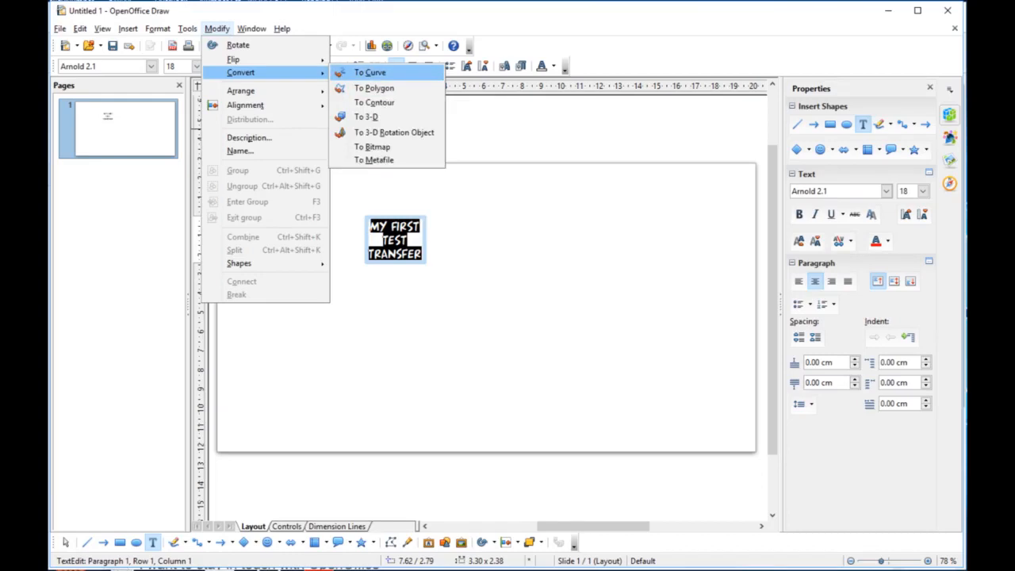
left_click(370, 72)
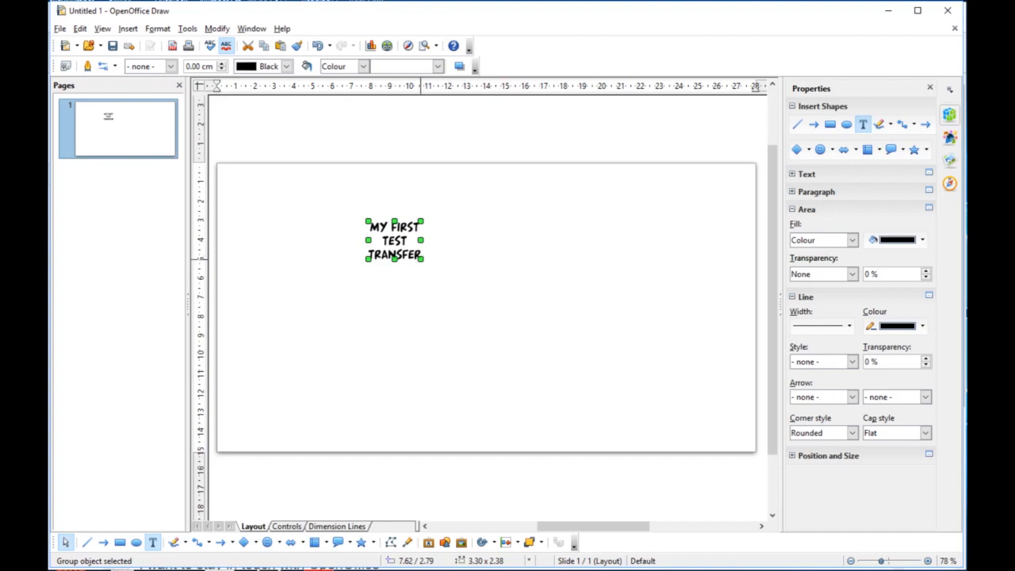
Enlarge the converted text to about 27.3 × 14.35 cm so it nearly fills the page inside its edges.
left_click_drag(420, 258, 747, 444)
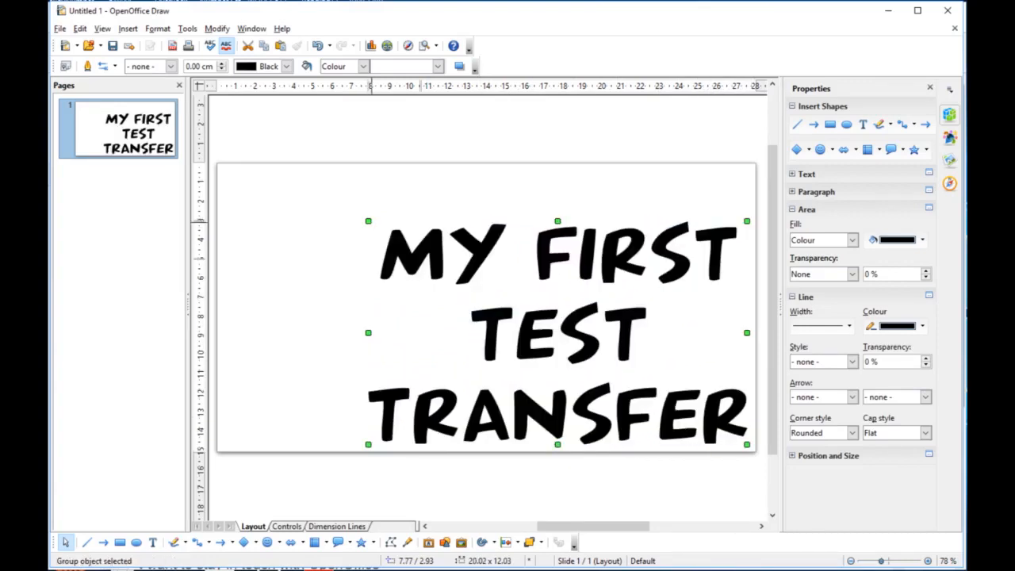
left_click_drag(368, 221, 220, 166)
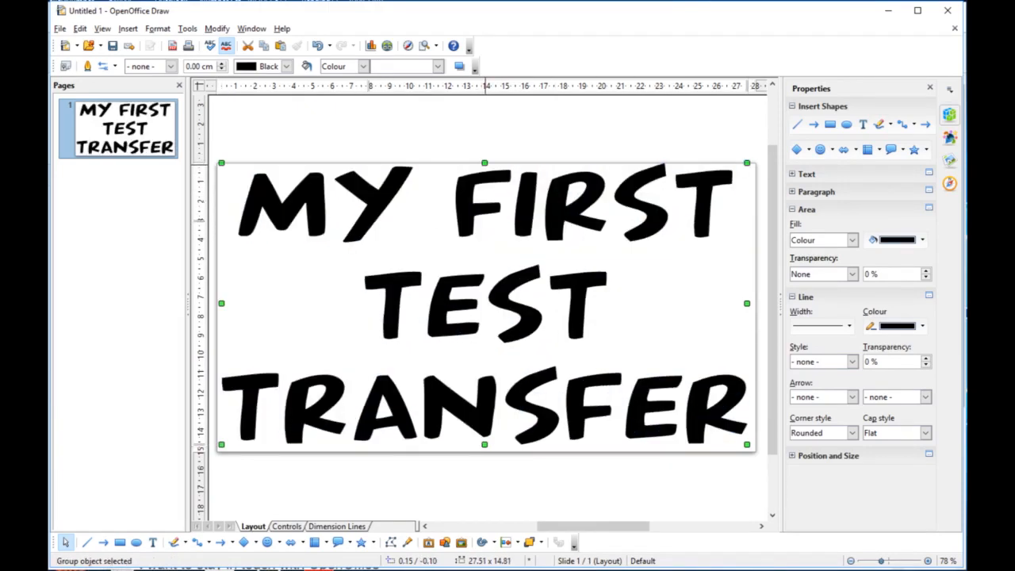
left_click_drag(484, 163, 485, 167)
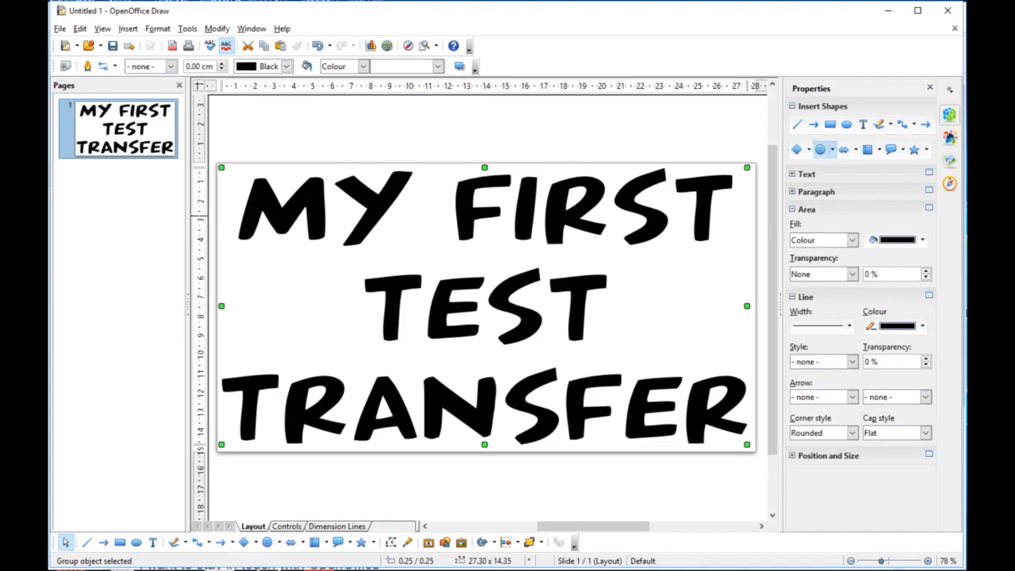
Draw a heart shape about 3.7 × 2.9 cm to the right of the word TEST and fill it with black.
left_click(821, 149)
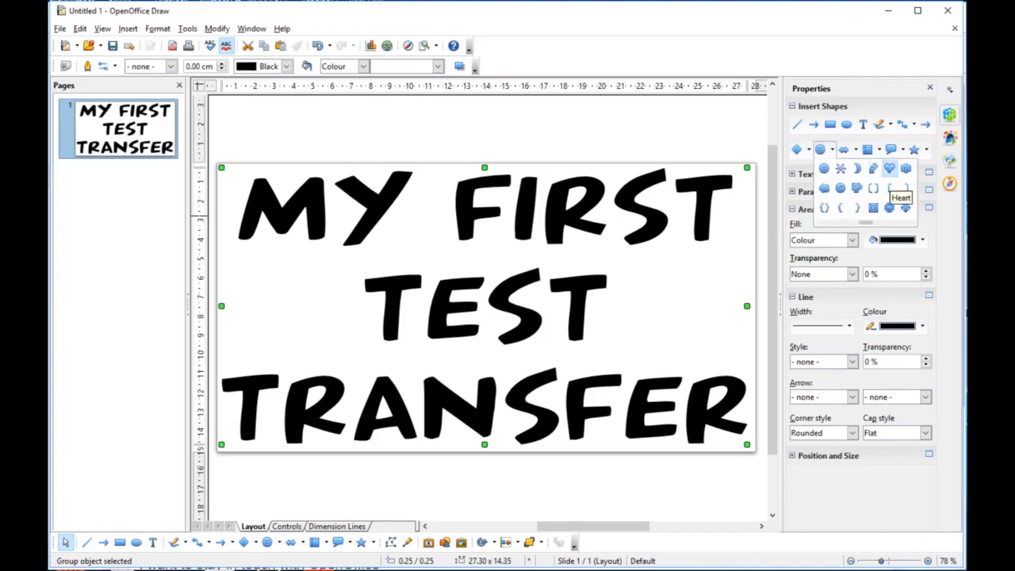
left_click(889, 168)
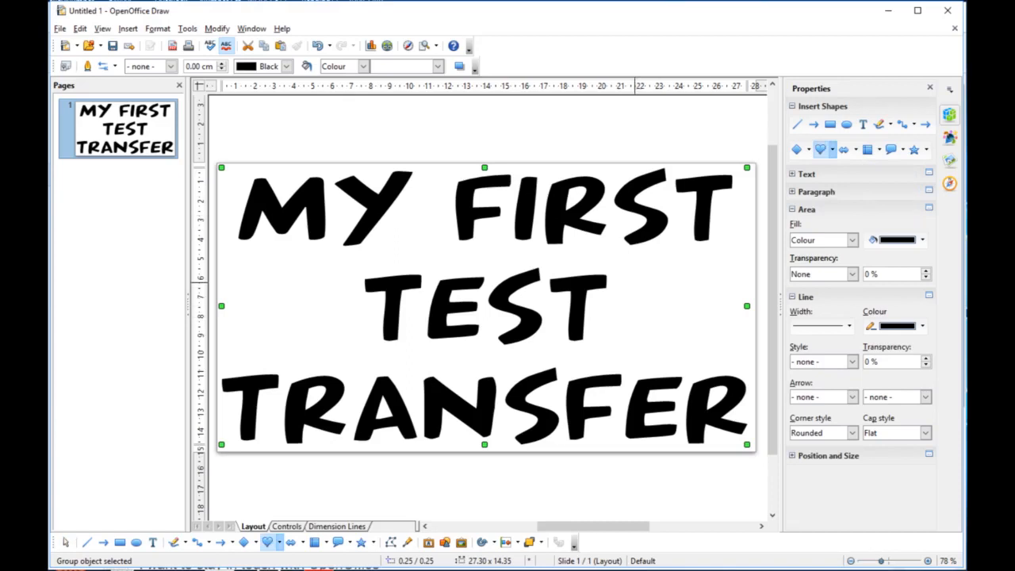
left_click_drag(634, 282, 705, 340)
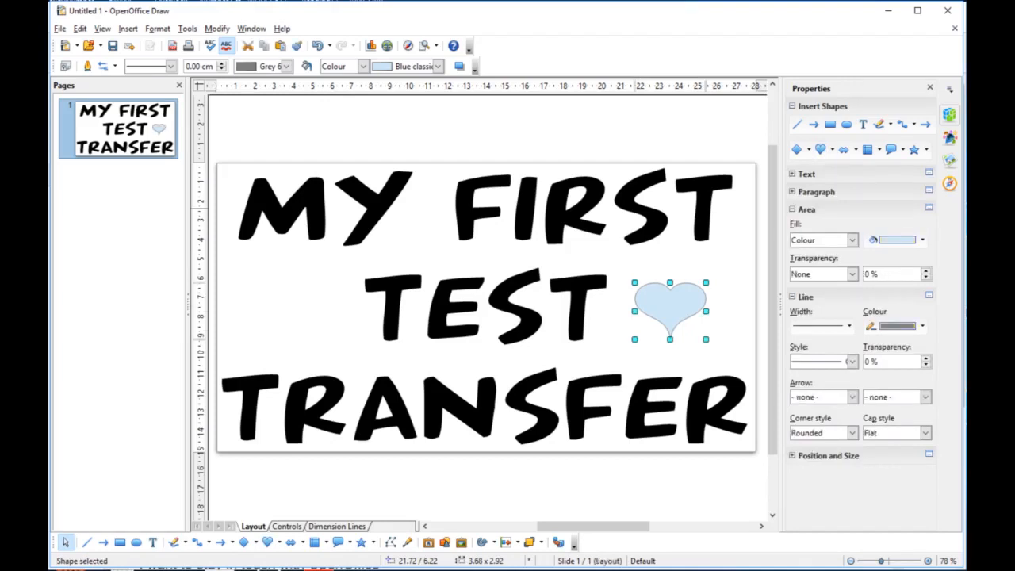
left_click(896, 241)
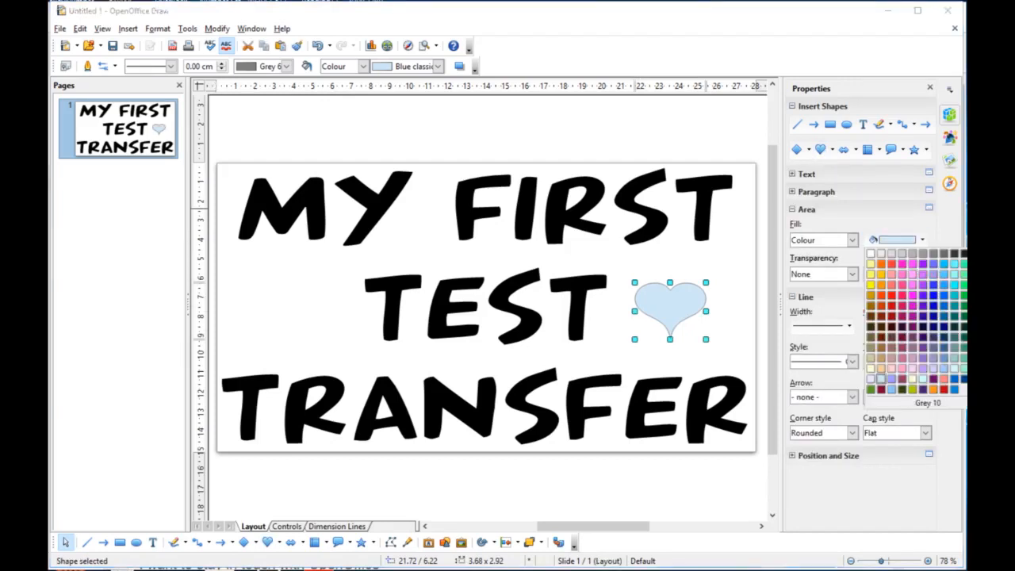
left_click(881, 379)
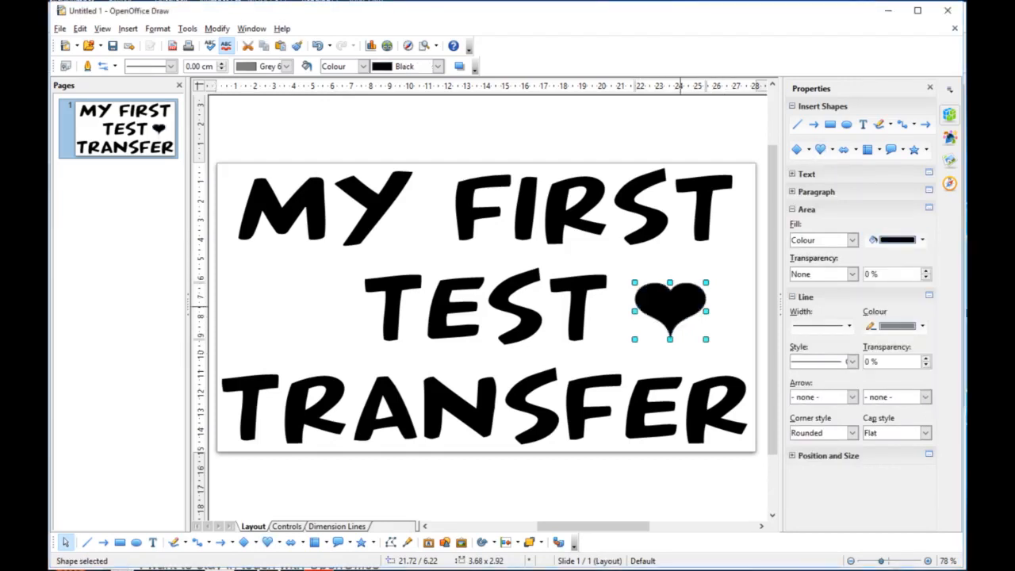
Copy the black heart, paste the duplicate and place it to the left of the word TEST.
right_click(680, 306)
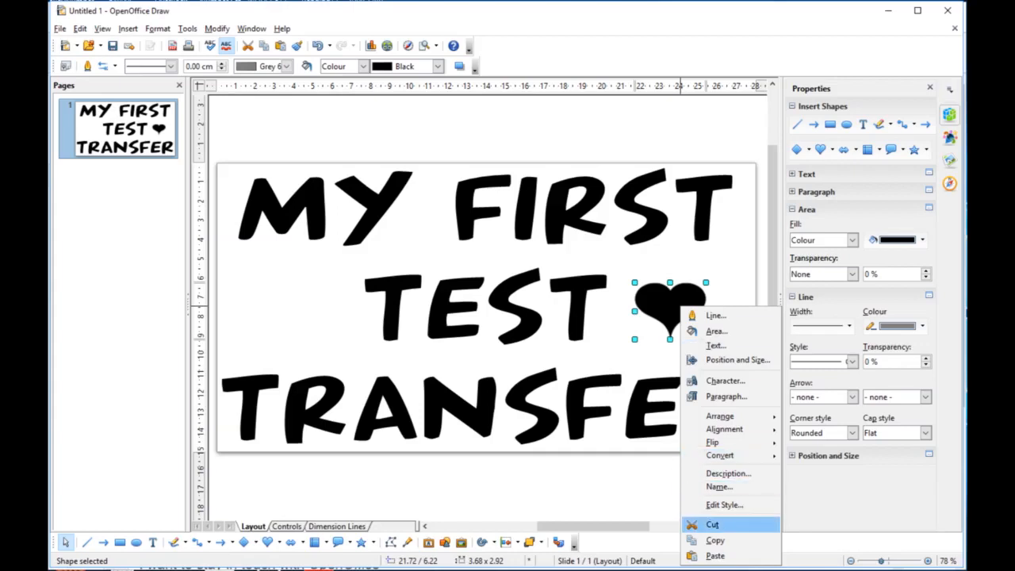
left_click(714, 540)
right_click(606, 336)
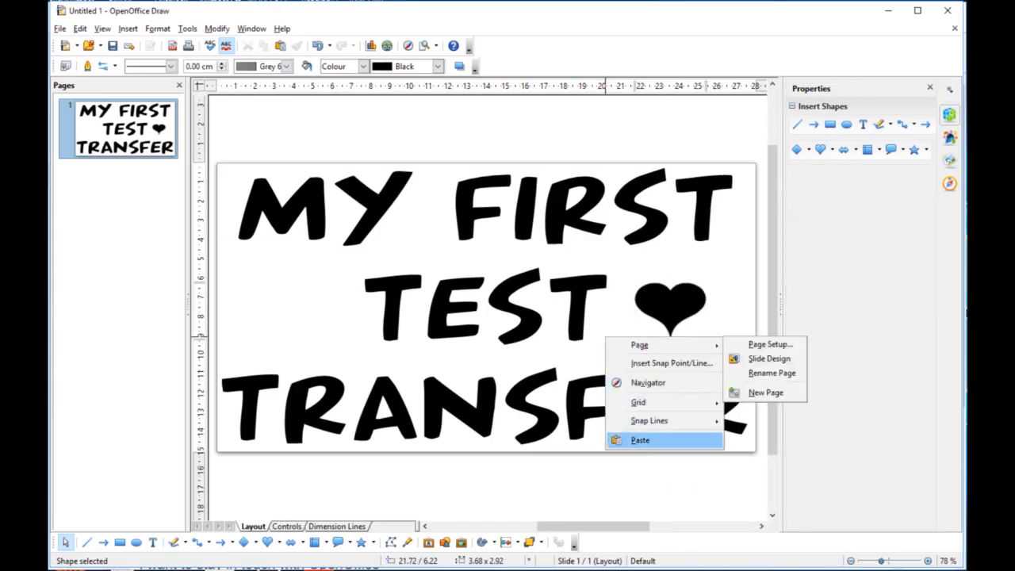
left_click(640, 440)
left_click_drag(670, 305, 301, 309)
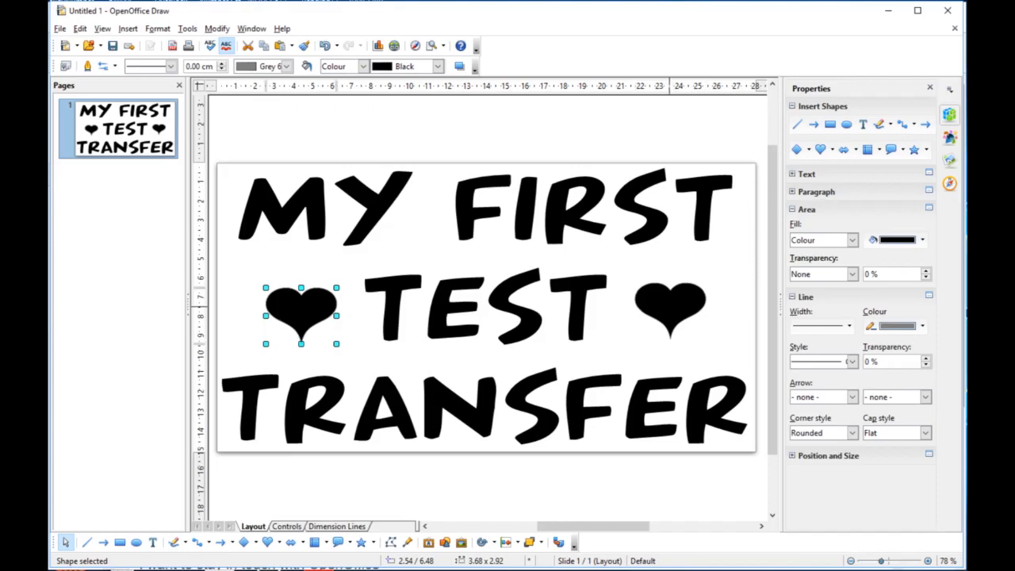
Select both hearts and align them with each other by their top edges.
left_click(669, 306, "shift")
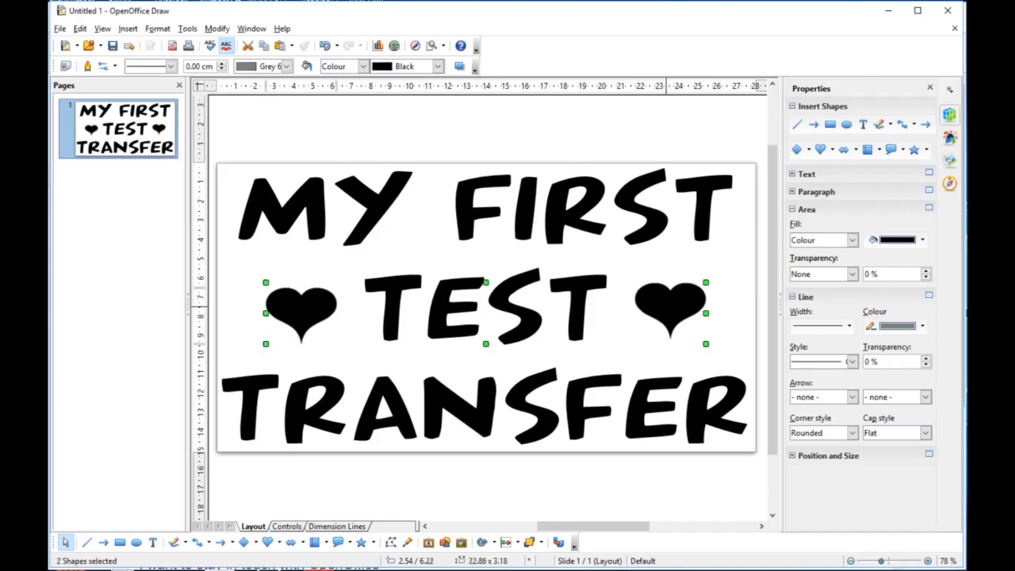
left_click(667, 306)
left_click(634, 343)
left_click(673, 303)
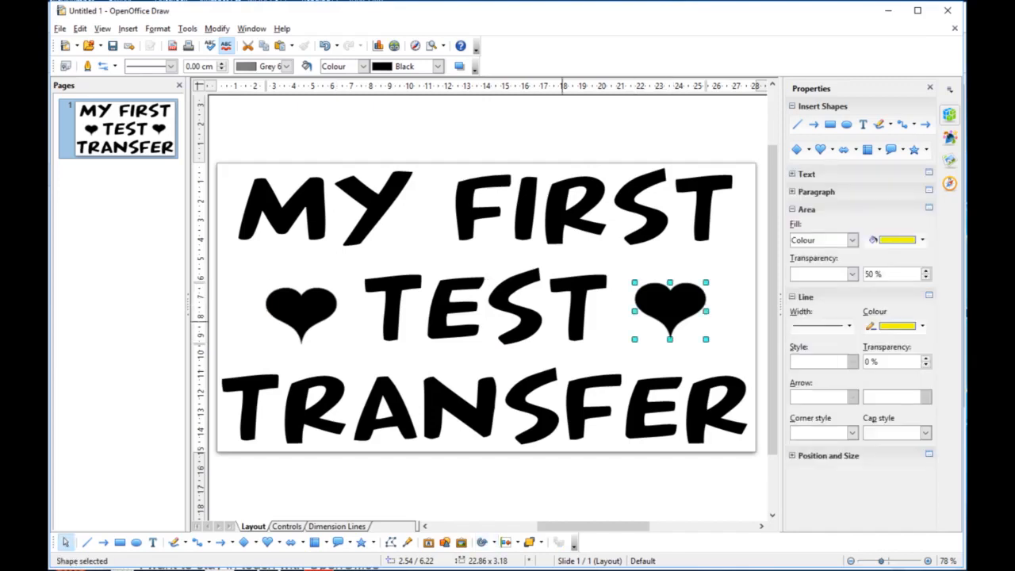
left_click(304, 315, "shift")
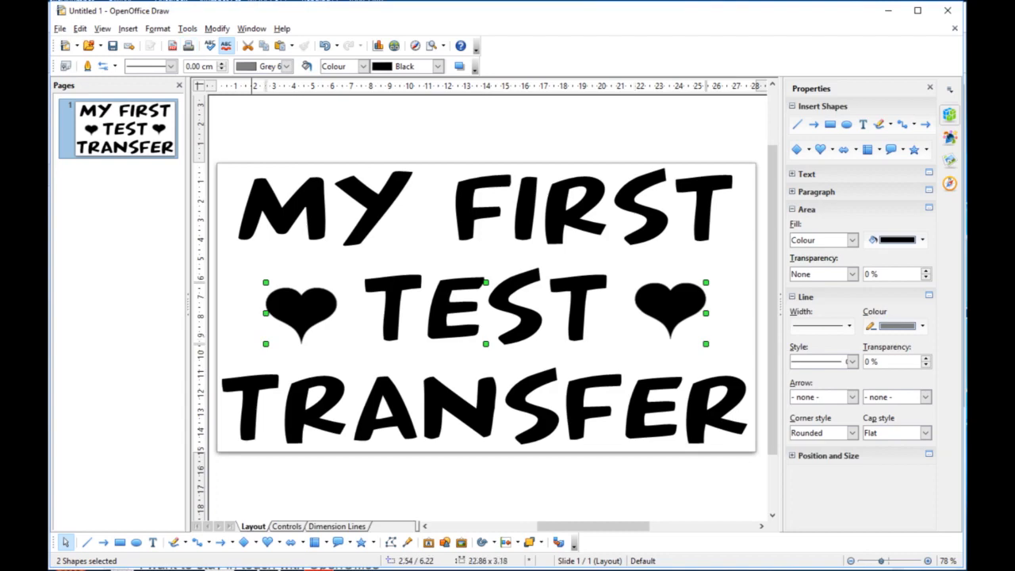
left_click(217, 28)
mouse_move(245, 104)
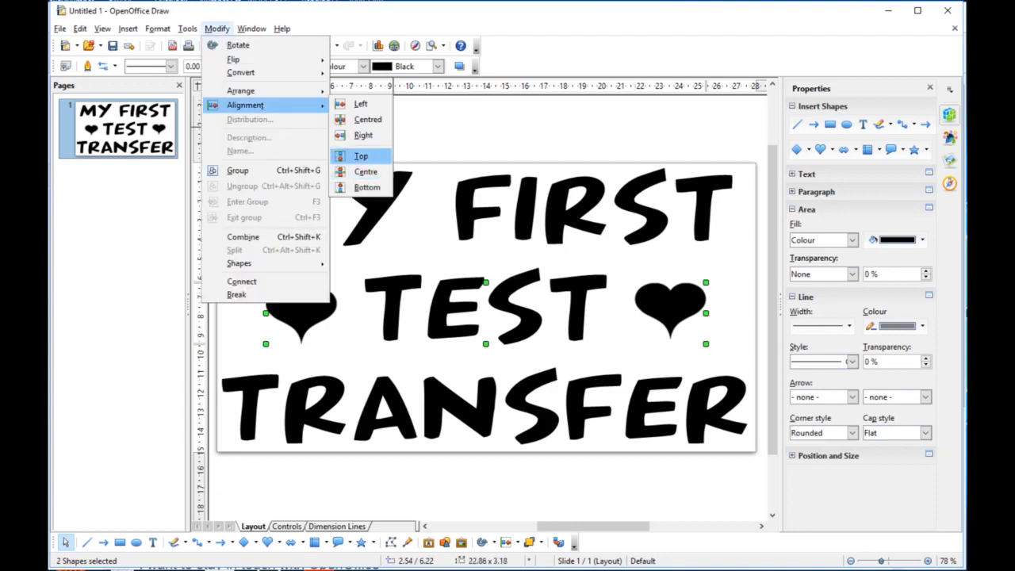
left_click(361, 156)
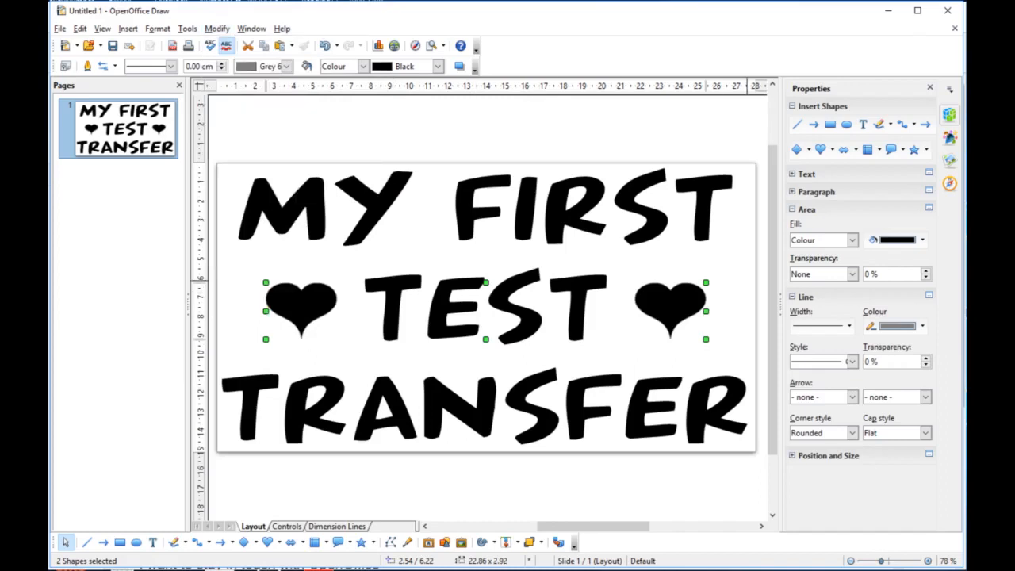
left_click(743, 283)
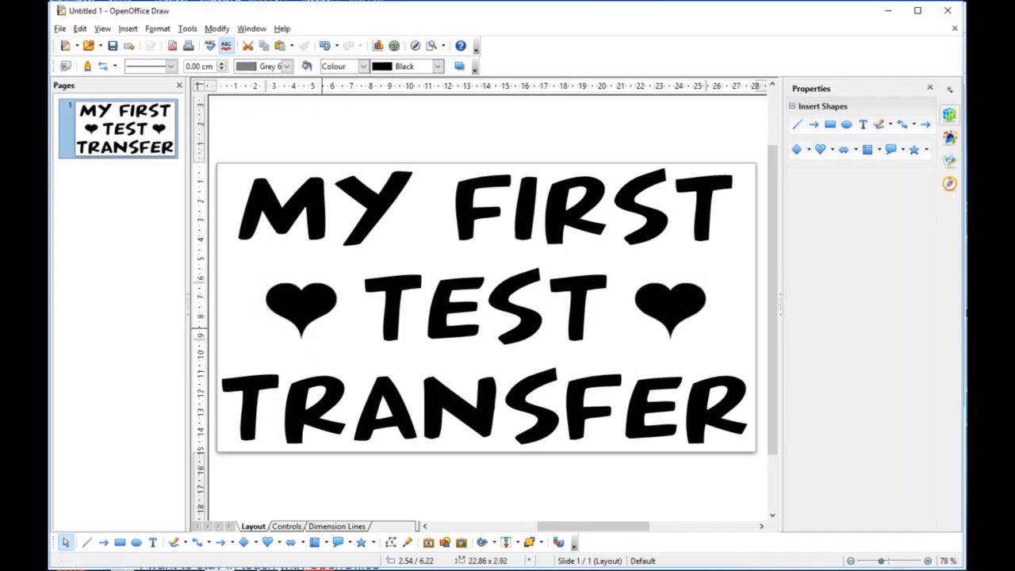
Convert the left heart and the right heart to contours, one after the other.
left_click(303, 307)
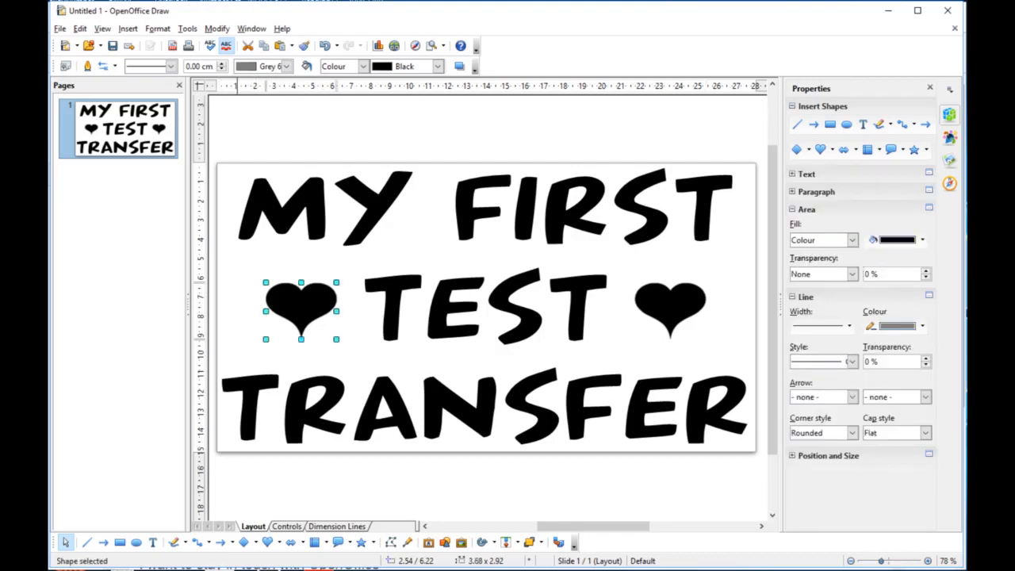
left_click(216, 28)
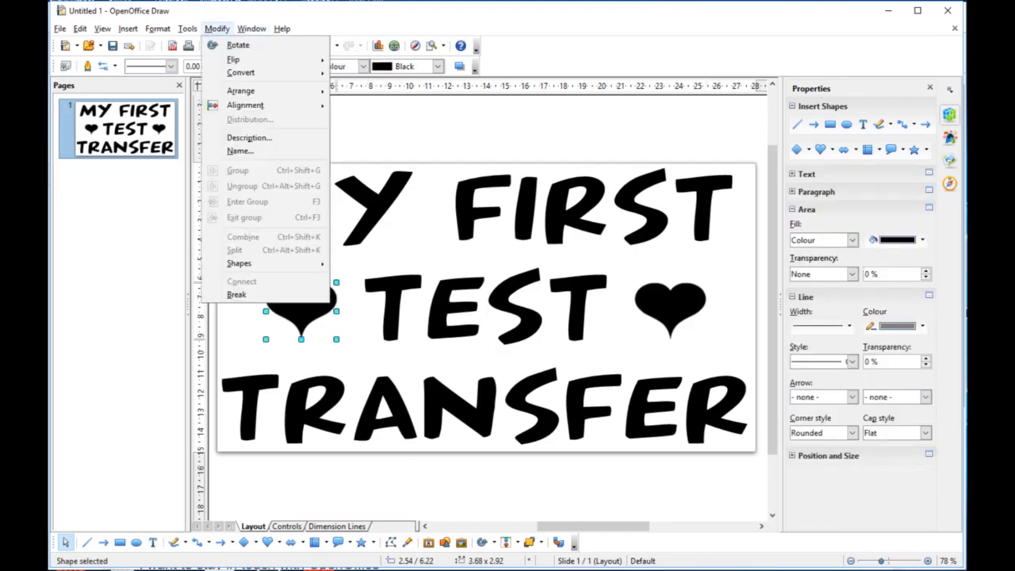
mouse_move(240, 73)
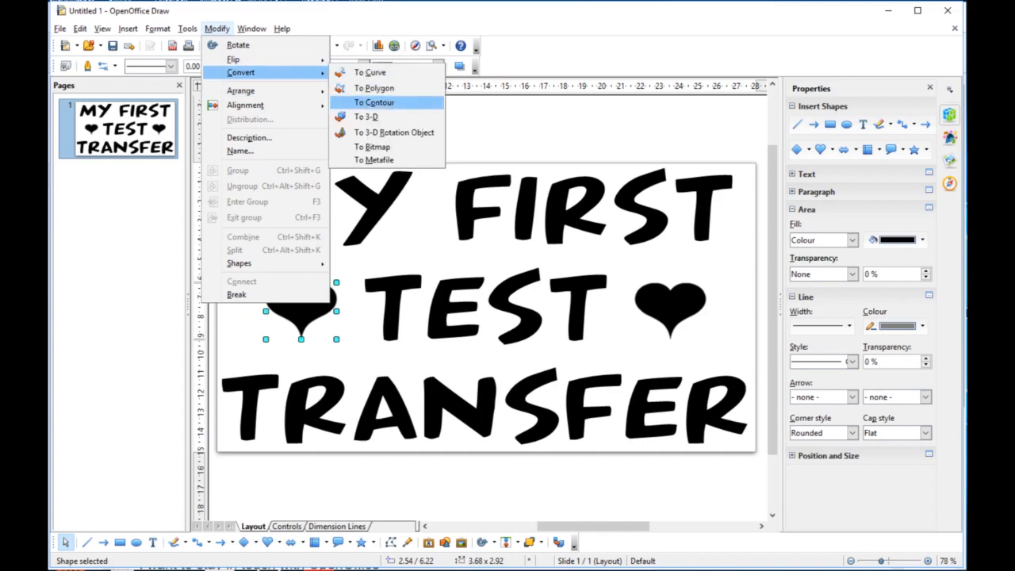
left_click(374, 102)
left_click(673, 308)
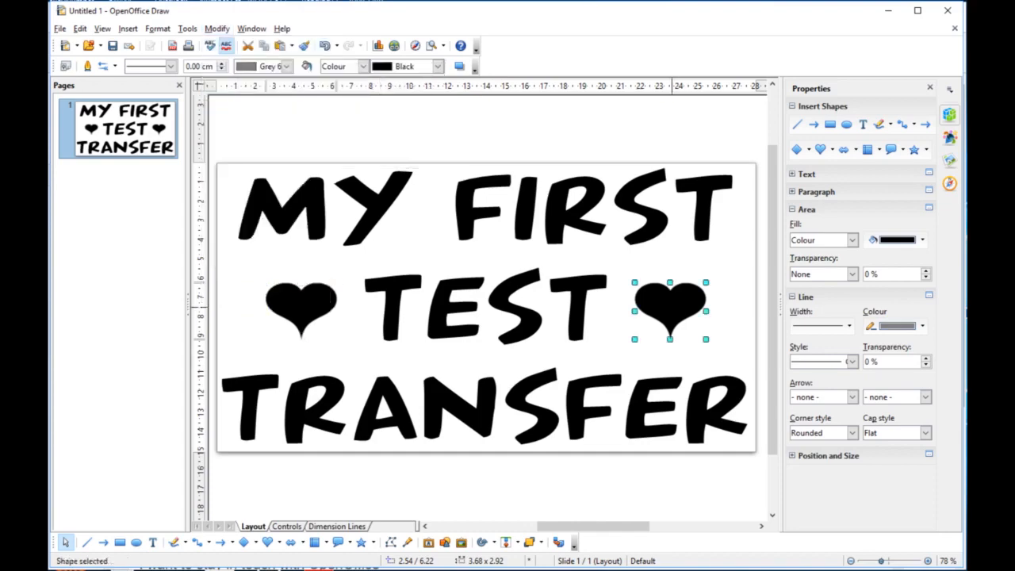
left_click(216, 28)
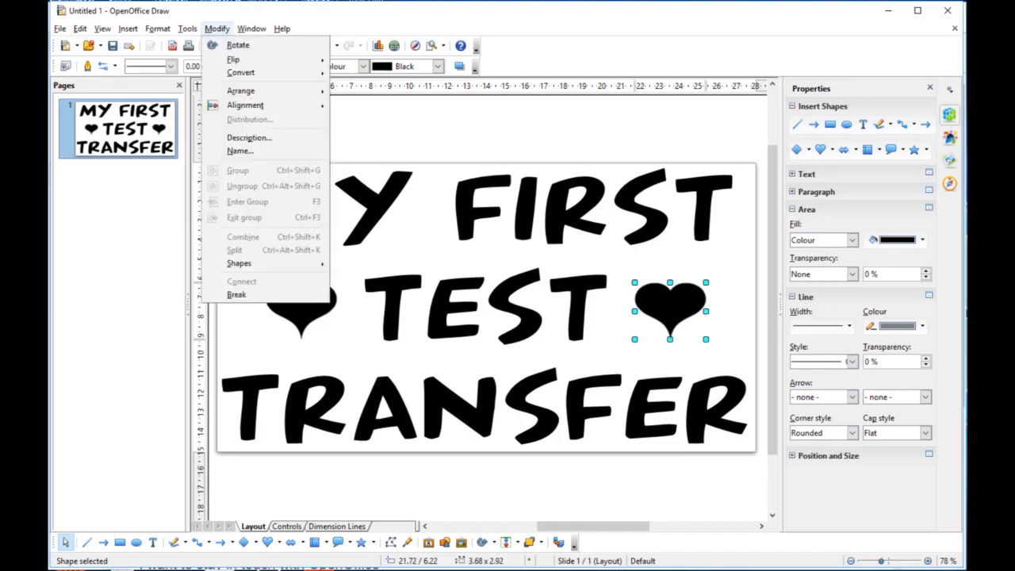
mouse_move(240, 72)
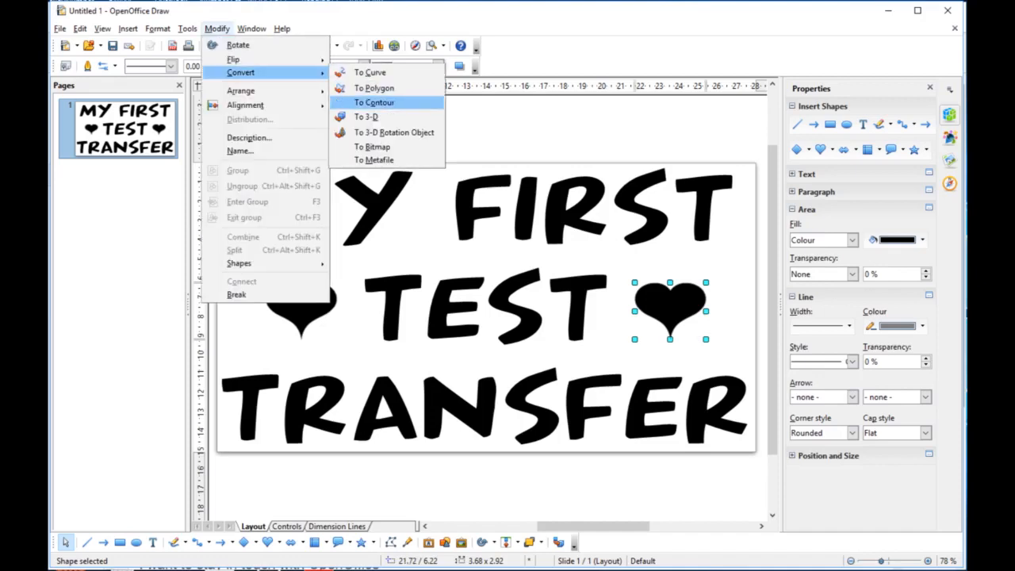
left_click(374, 102)
left_click(720, 271)
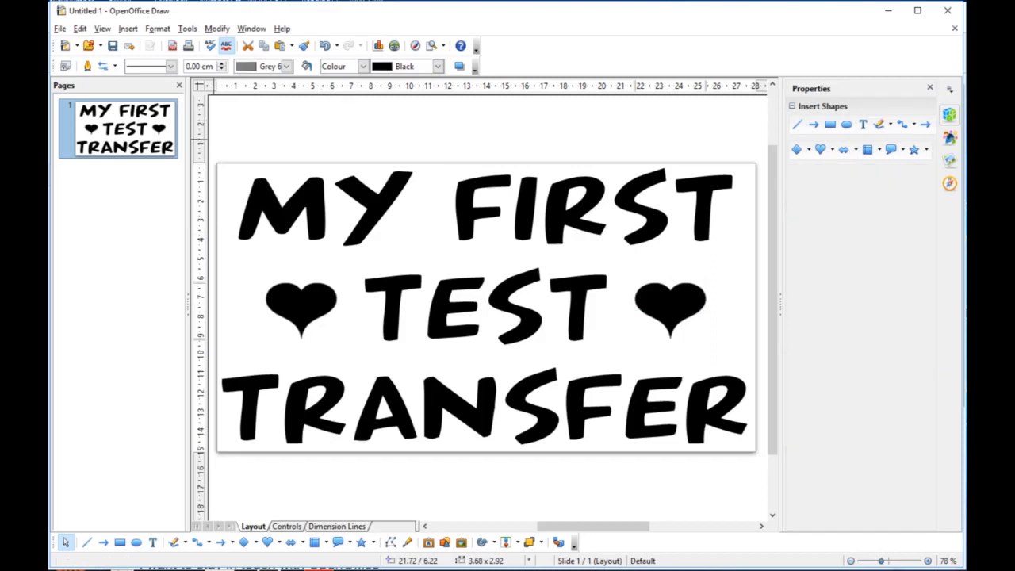
Select all the artwork and export the document as a PDF named test on the Desktop, replacing the existing file.
mouse_move(211, 136)
left_mouse_down()
mouse_move(651, 240)
mouse_move(728, 361)
mouse_move(761, 483)
mouse_move(757, 466)
left_mouse_up()
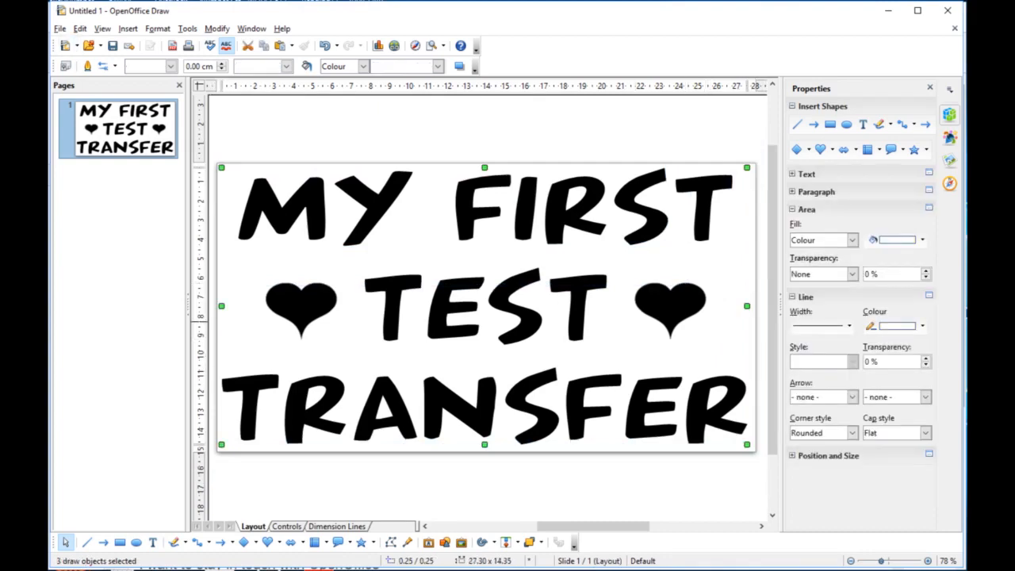
left_click(60, 29)
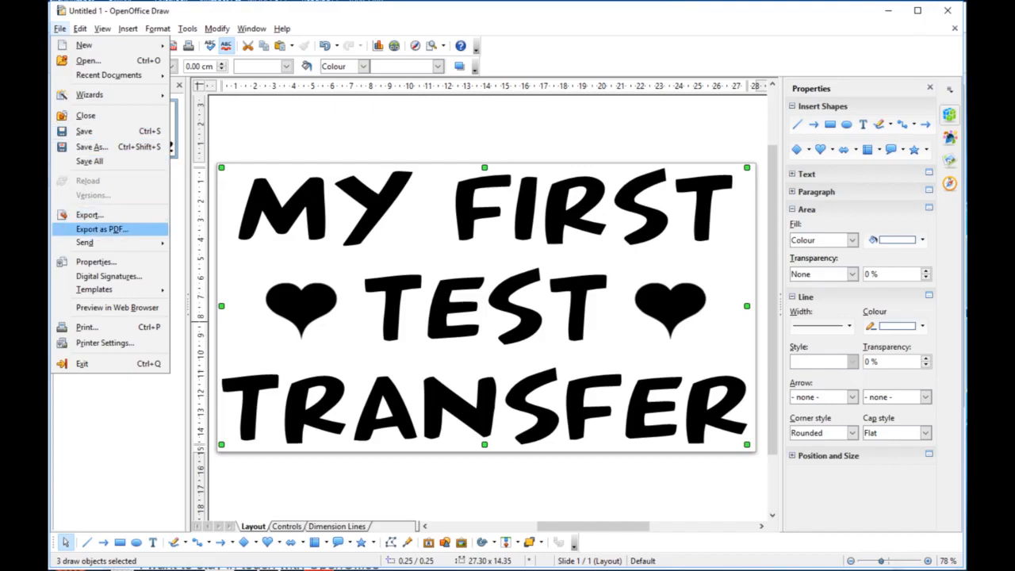
left_click(102, 230)
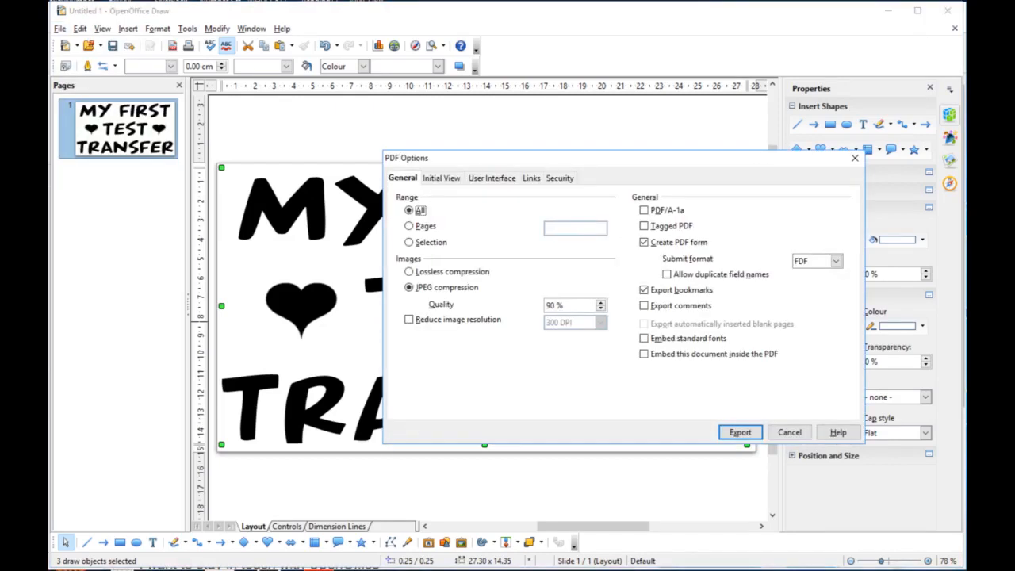
key("Return")
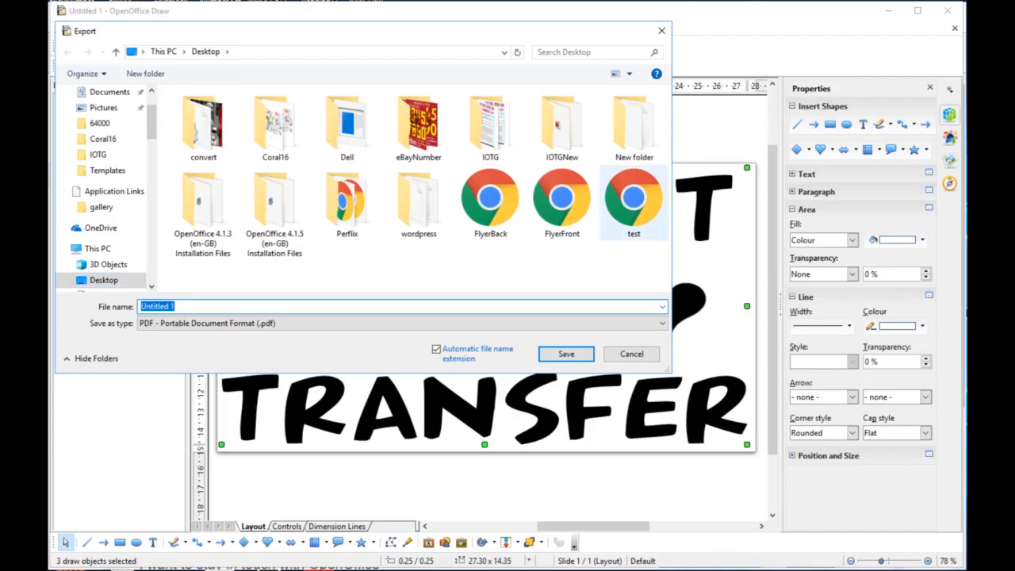
left_click(633, 203)
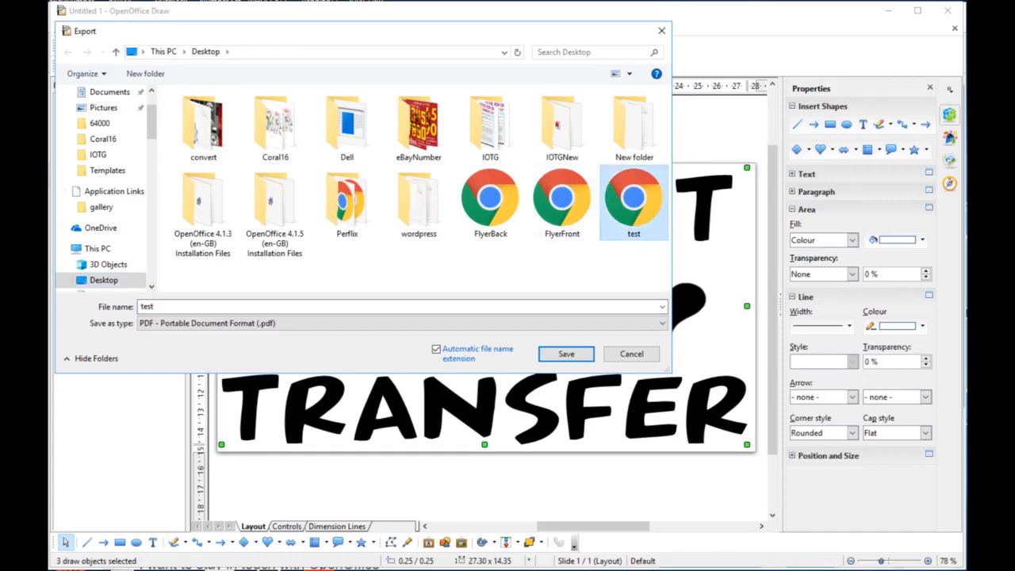
left_click(566, 353)
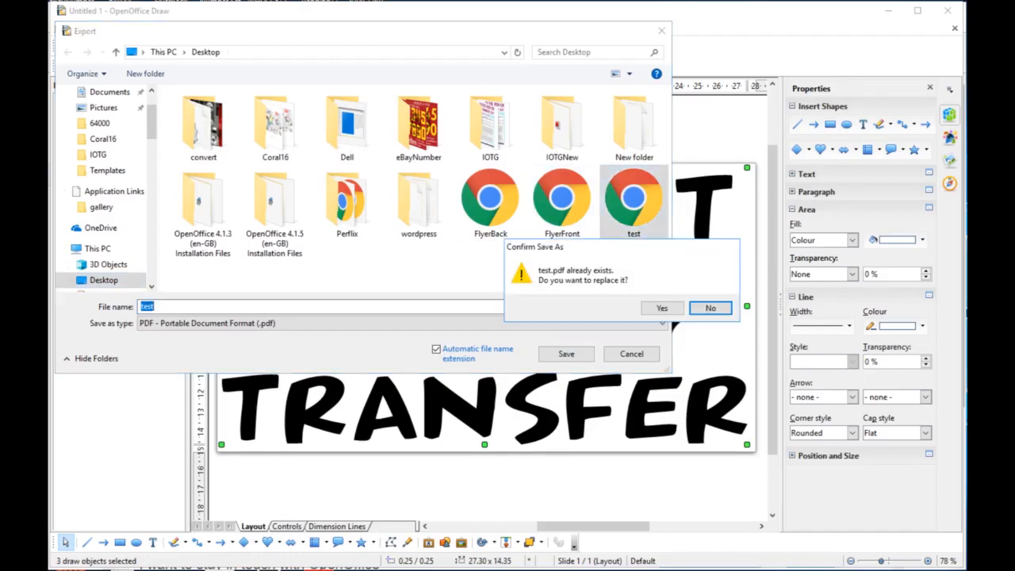
left_click(662, 308)
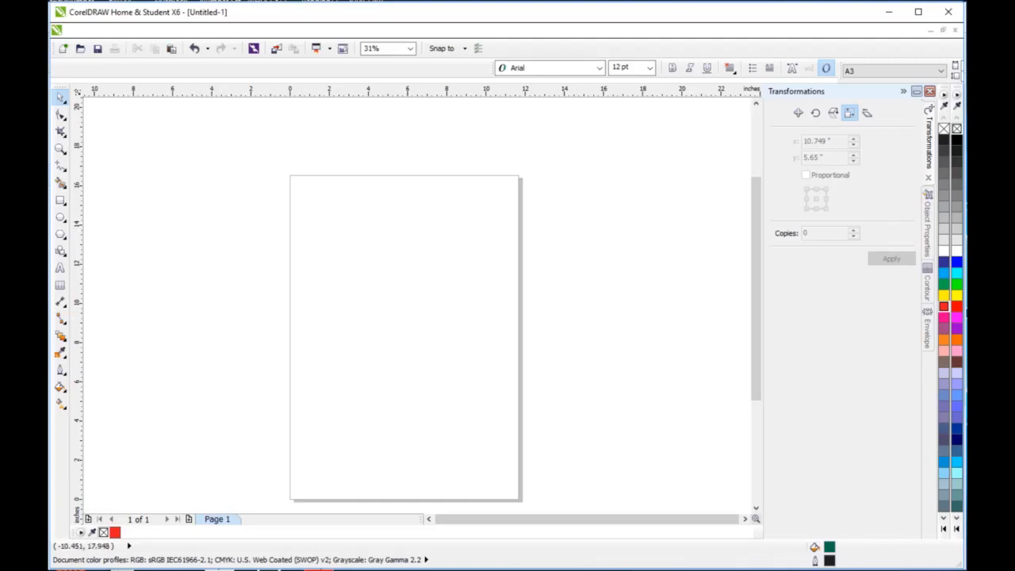
In CorelDRAW, import test.pdf from the Desktop with its text as curves and center it on the page.
left_click(79, 30)
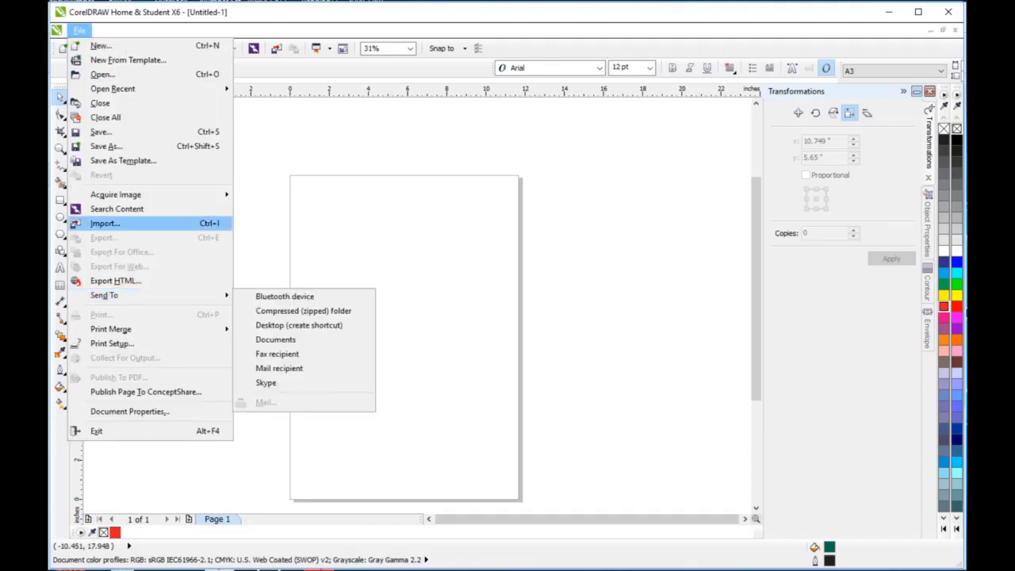
left_click(105, 224)
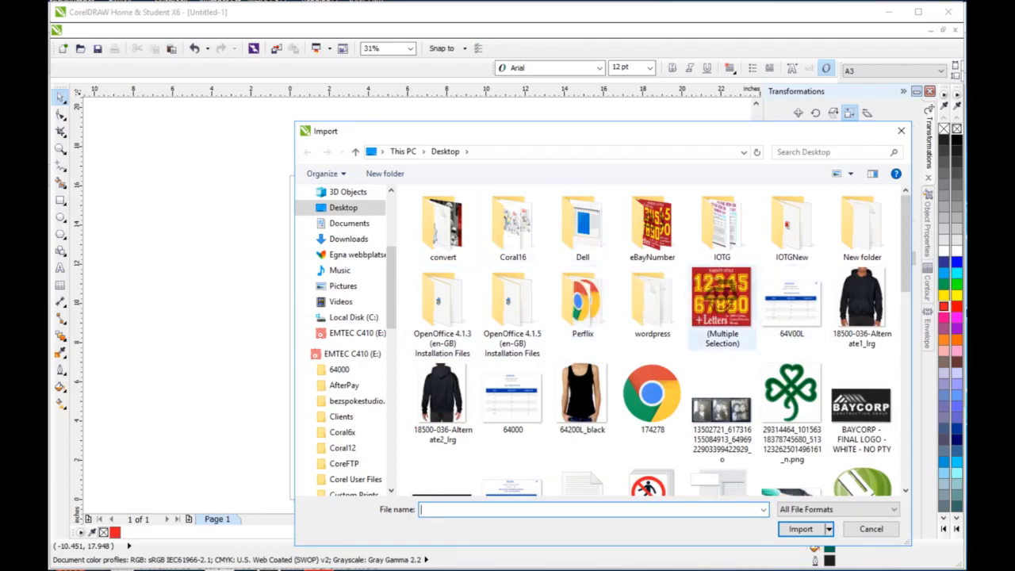
scroll(721, 349, "down", 8)
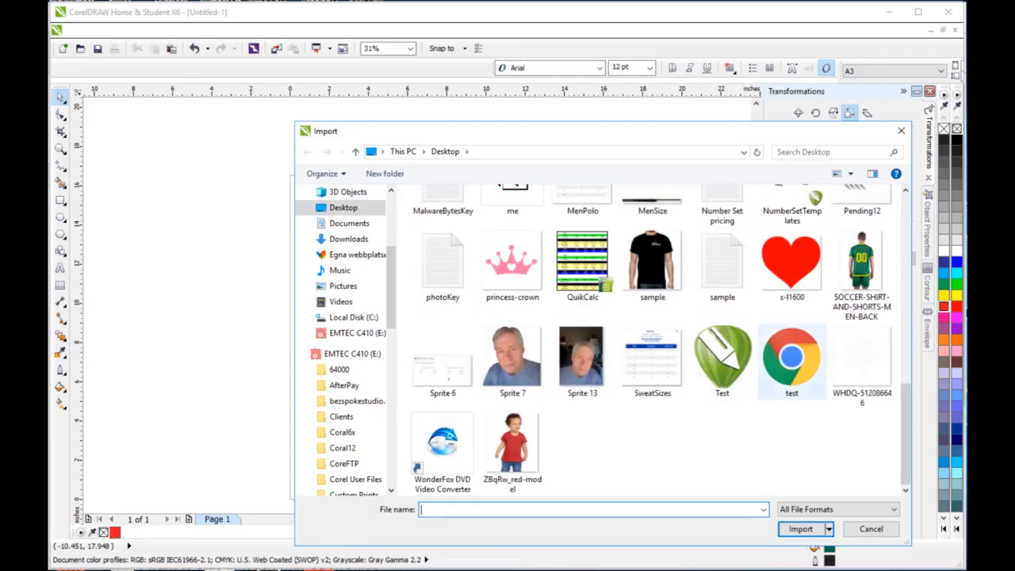
left_click(791, 359)
left_click(801, 556)
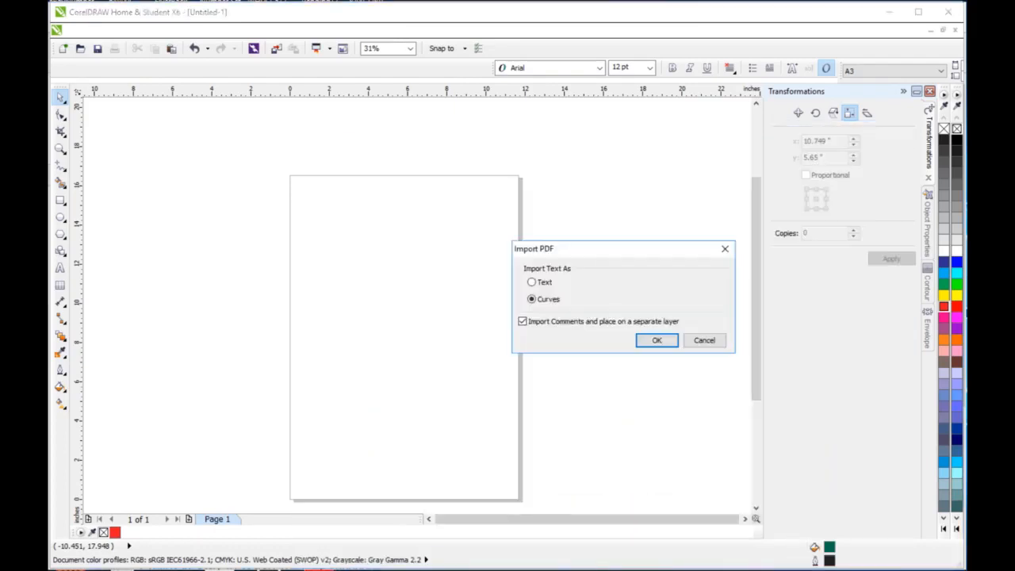
left_click(657, 340)
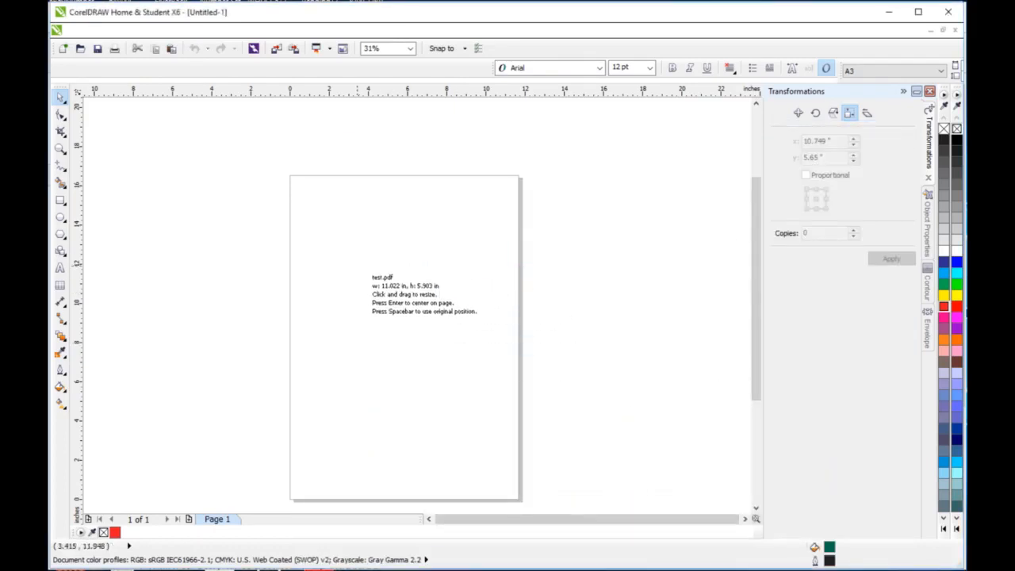
key("Return")
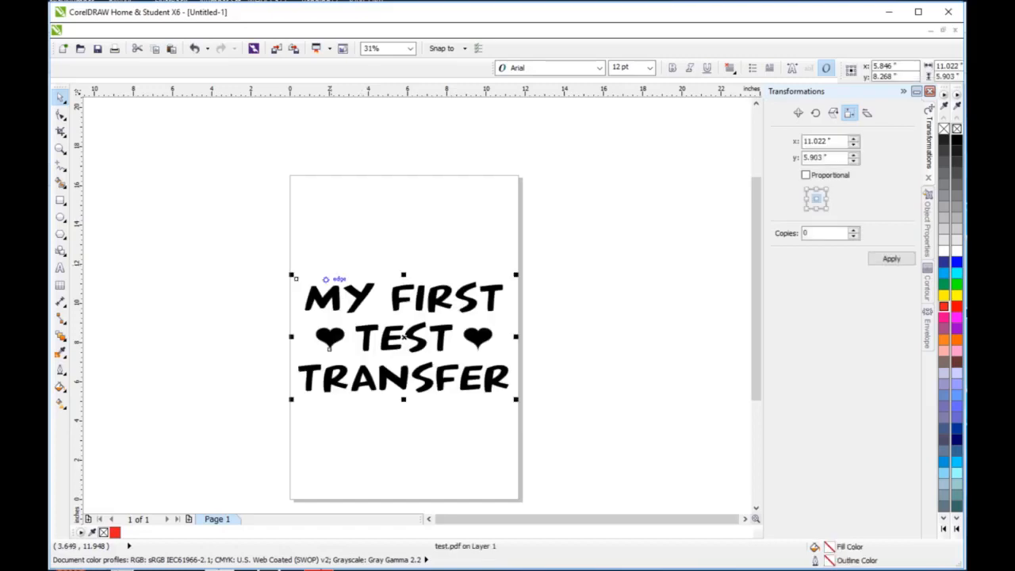
Switch the display of the imported artwork to Wireframe view.
left_click(402, 466)
left_click_drag(242, 235, 560, 438)
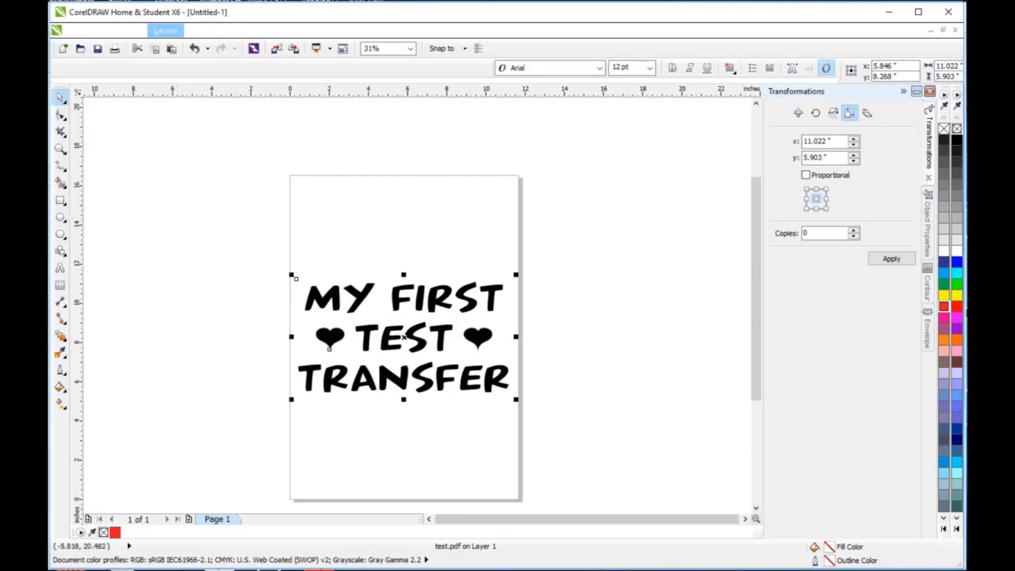
left_click(133, 30)
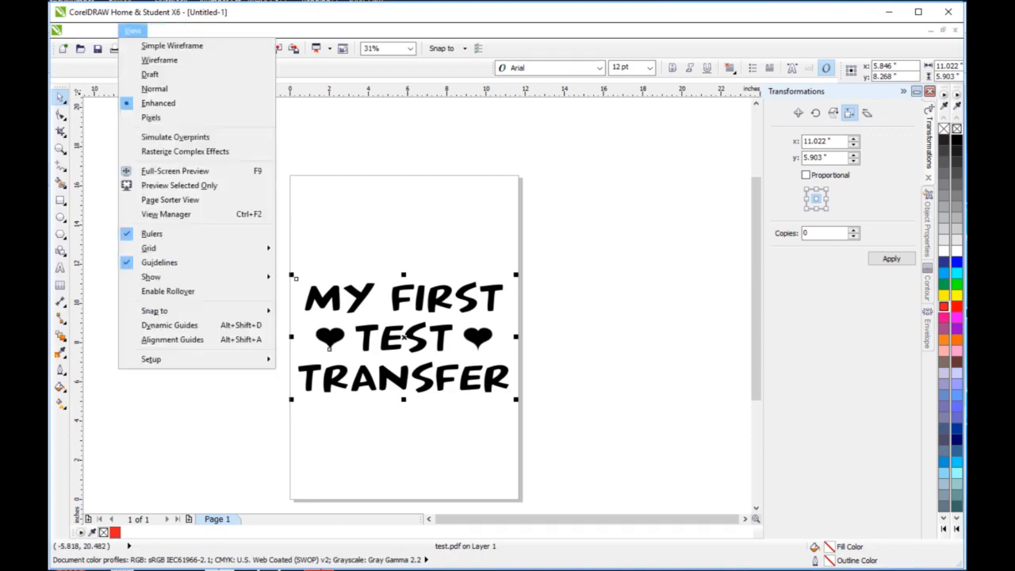
left_click(159, 61)
left_click(173, 256)
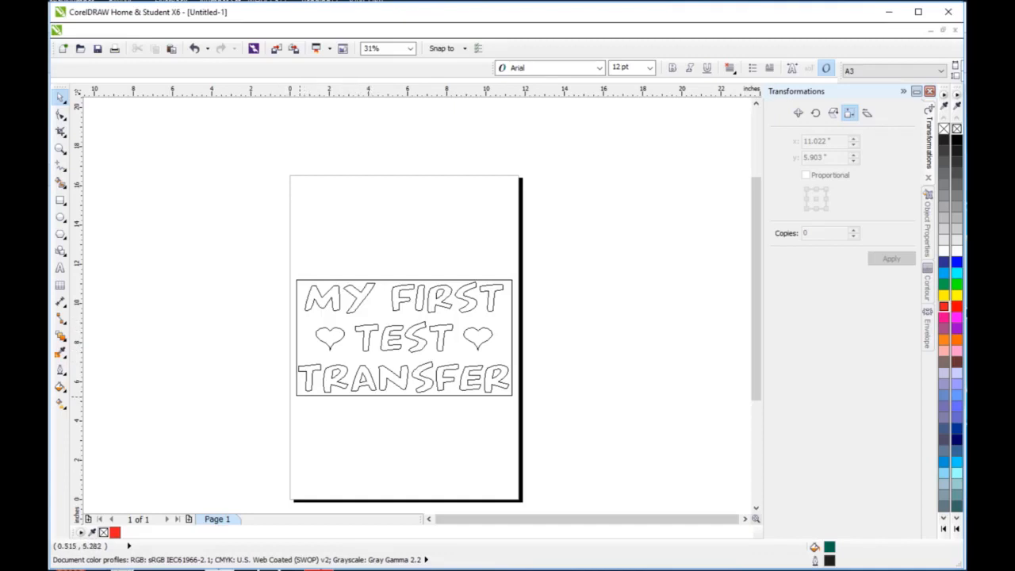
Ungroup the imported artwork and delete the white background rectangle around the lettering.
left_click(328, 348)
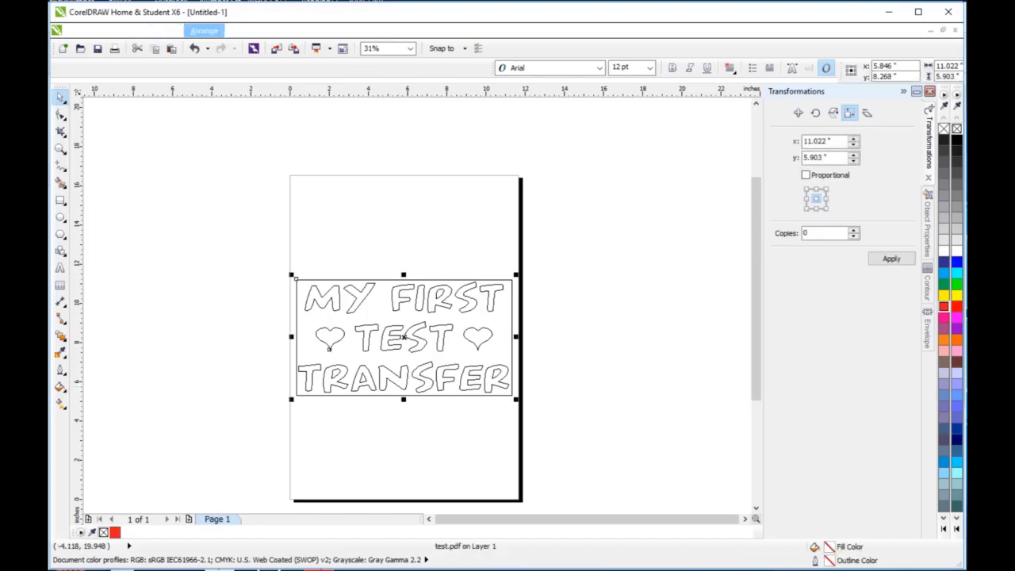
left_click(204, 30)
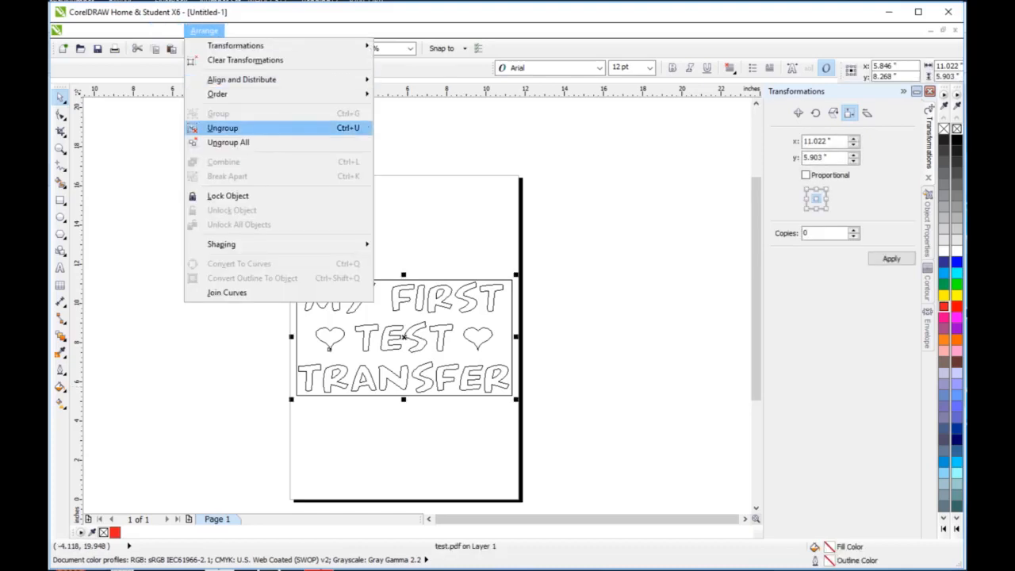
left_click(208, 126)
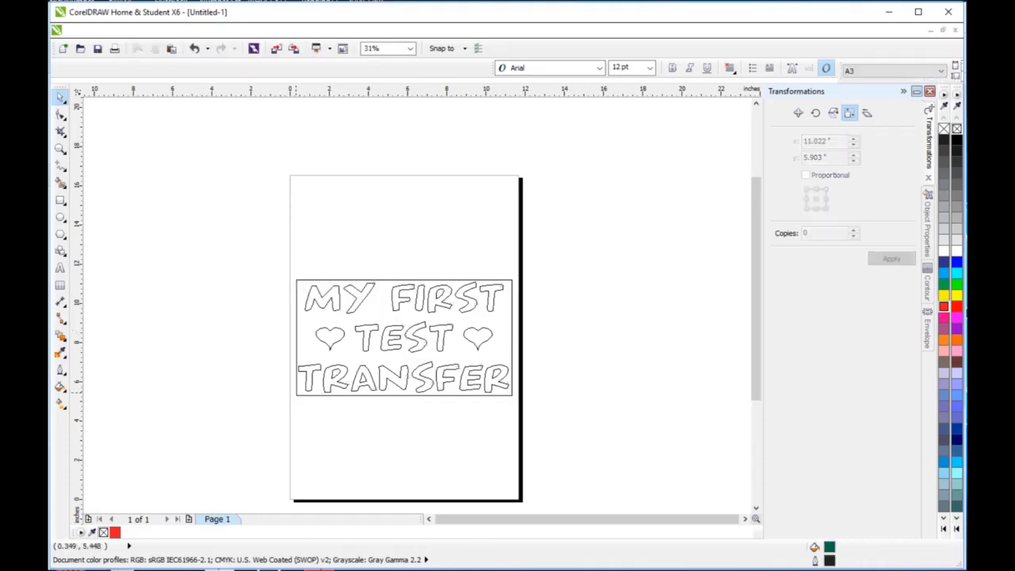
left_click(403, 337)
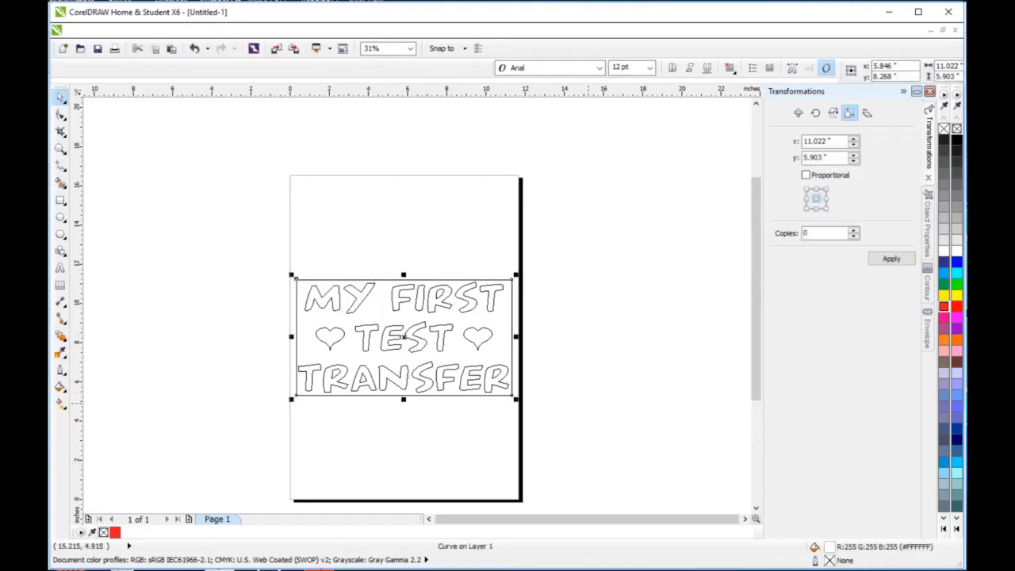
left_click(586, 401)
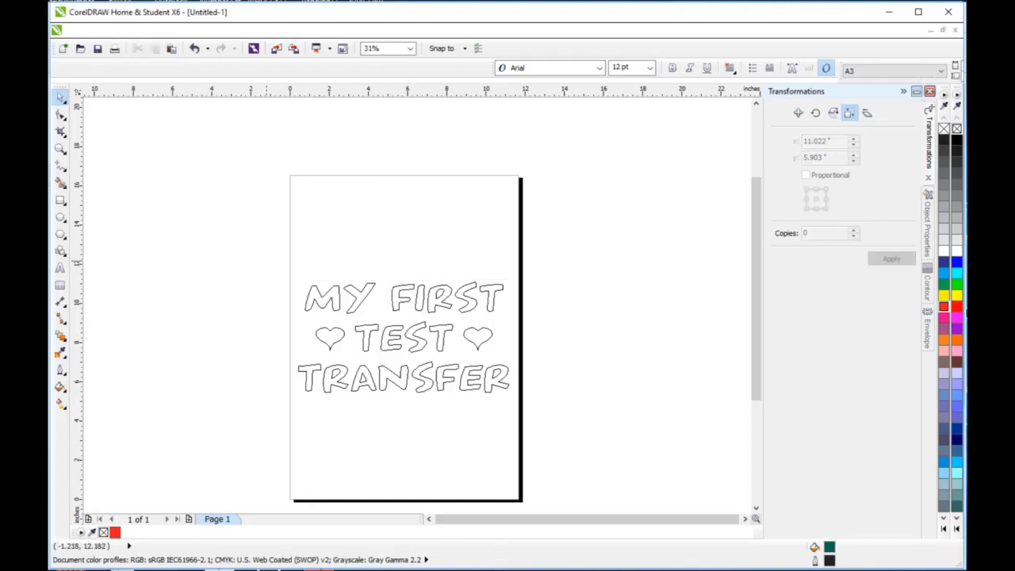
Select all the lettering and hearts and change the page units to centimeters.
left_click_drag(265, 260, 573, 439)
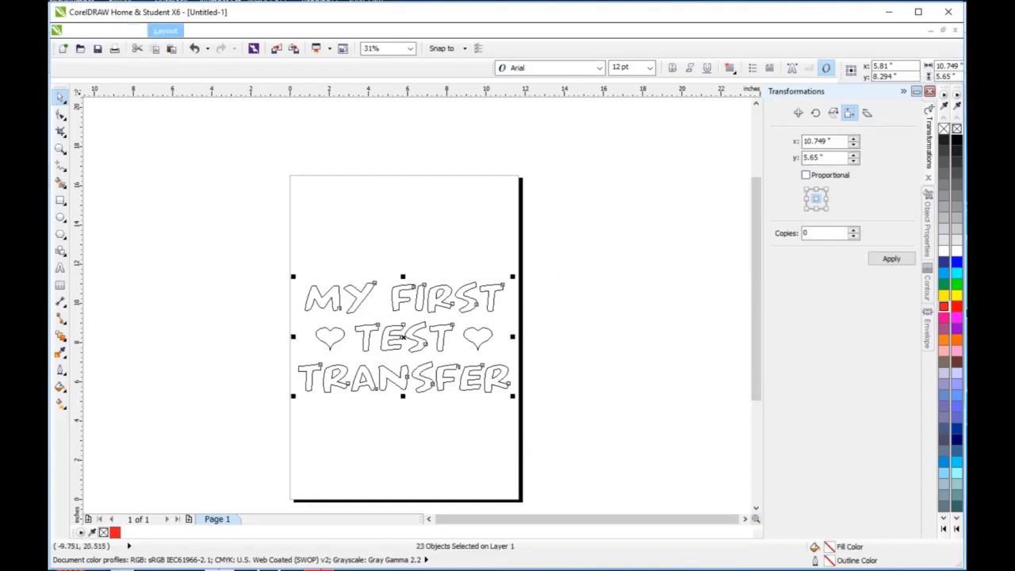
left_click(166, 30)
left_click(193, 182)
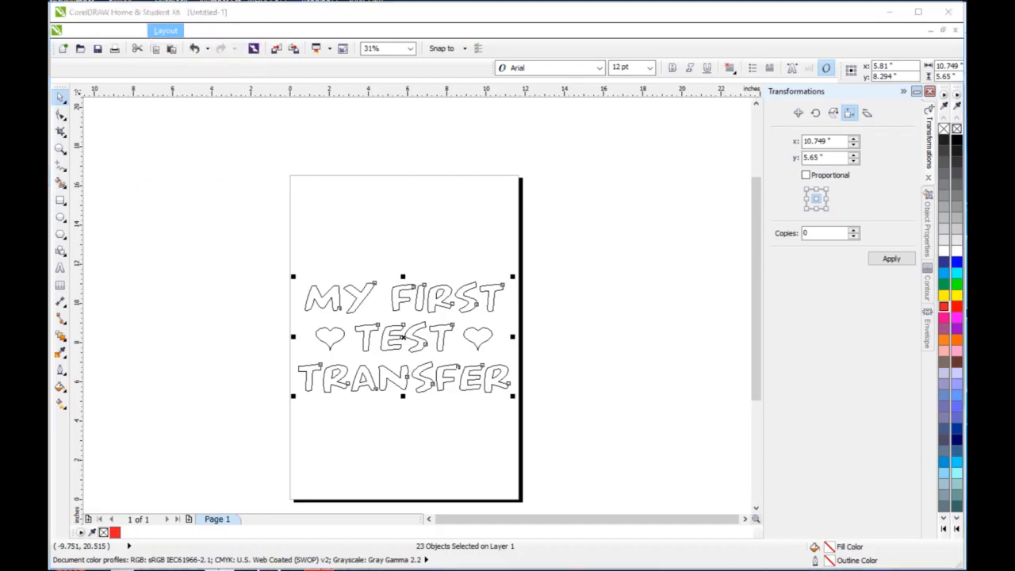
left_click(684, 228)
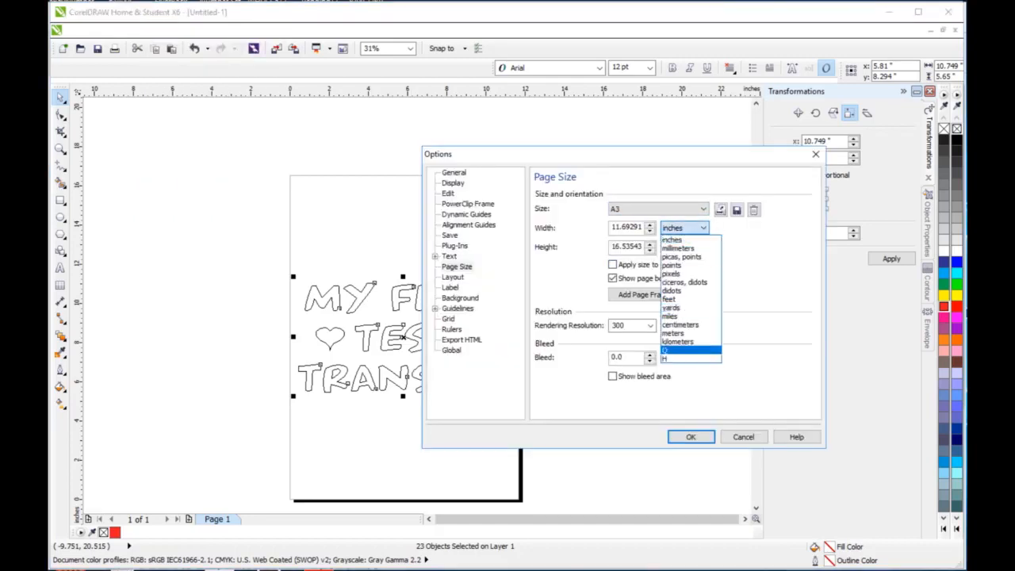
left_click(680, 324)
left_click(691, 437)
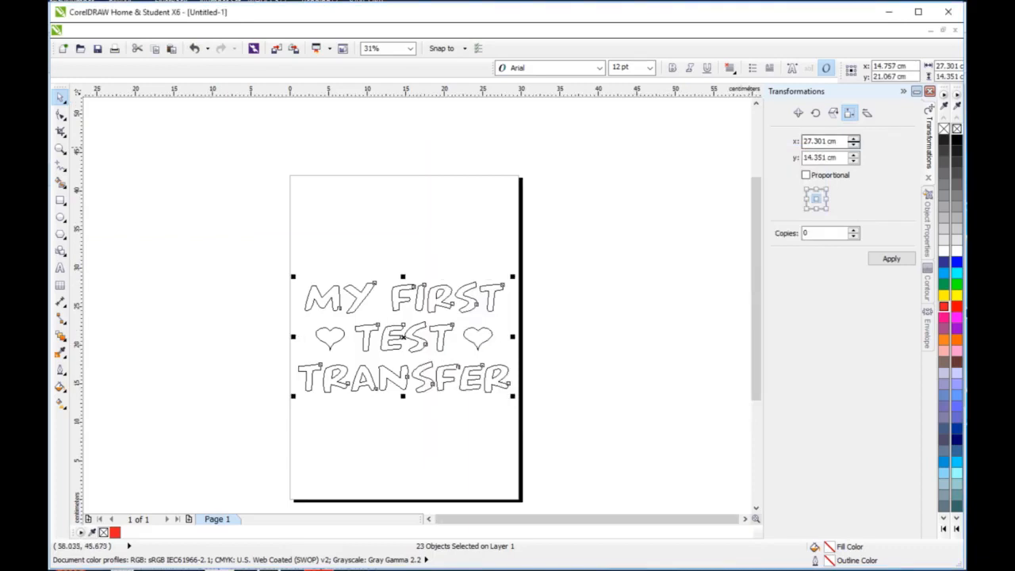
Resize the selected lettering and hearts to 28 cm wide and 15 cm high, without keeping proportions.
left_click_drag(838, 142, 802, 141)
type("28")
key("Tab")
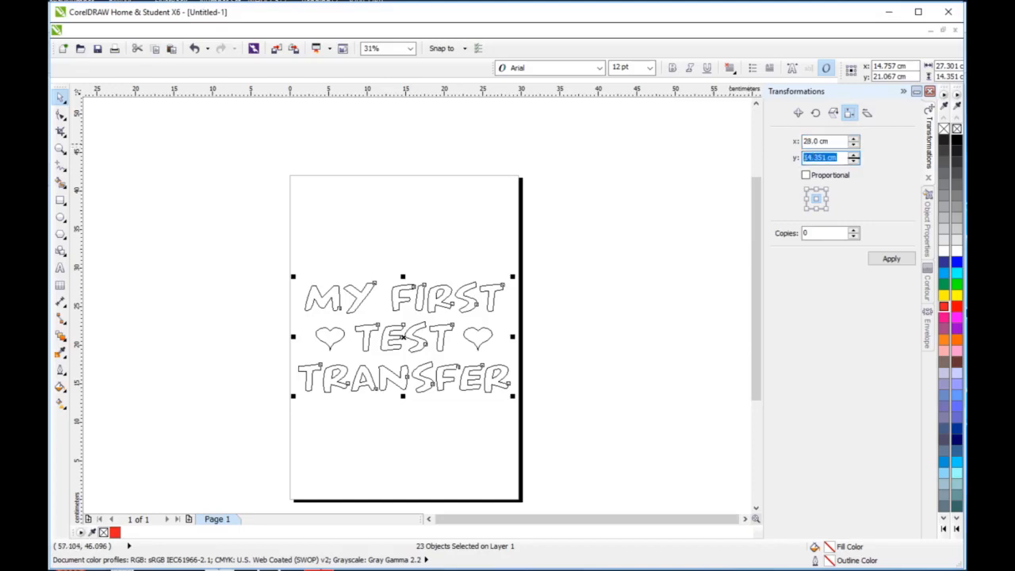
type("15")
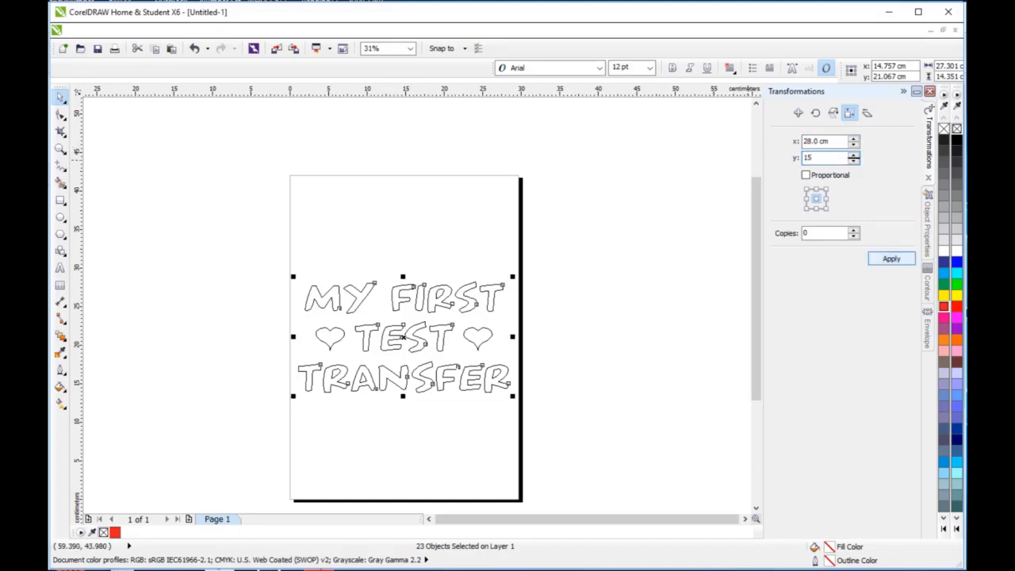
key("Return")
key("Escape")
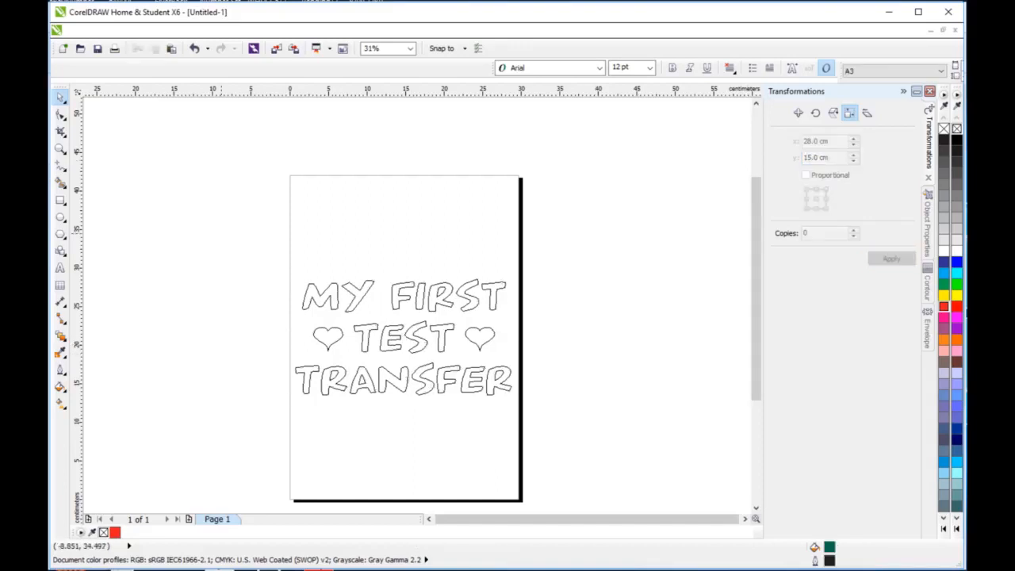
Select all the resized lettering and hearts and set the display back to Enhanced view.
left_click_drag(220, 234, 564, 453)
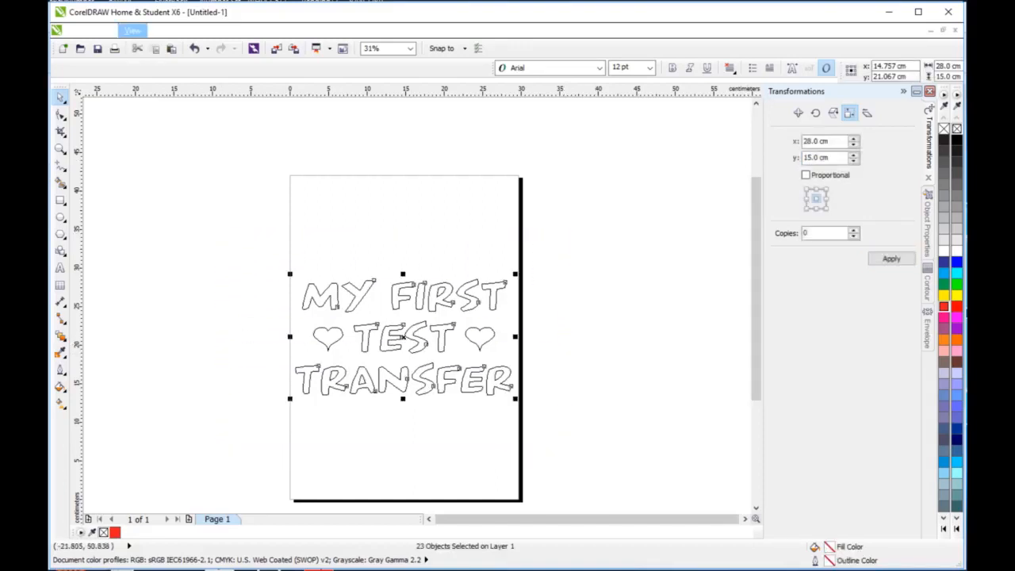
left_click(132, 30)
left_click(151, 103)
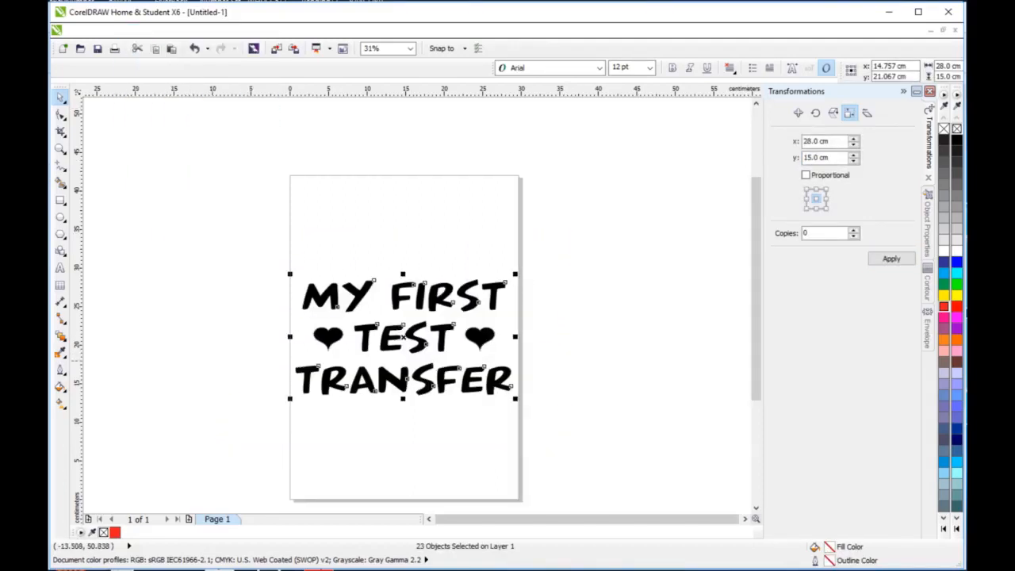
Try a red fill on the lettering and hearts, and replace it with blue (C:100 M:100 Y:0 K:0).
left_click(944, 306)
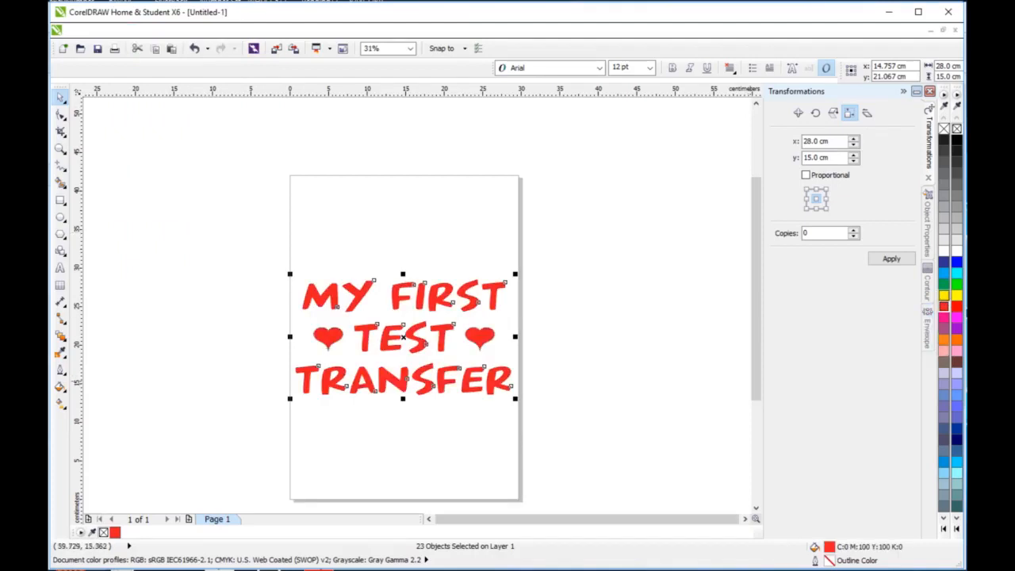
left_click(944, 261)
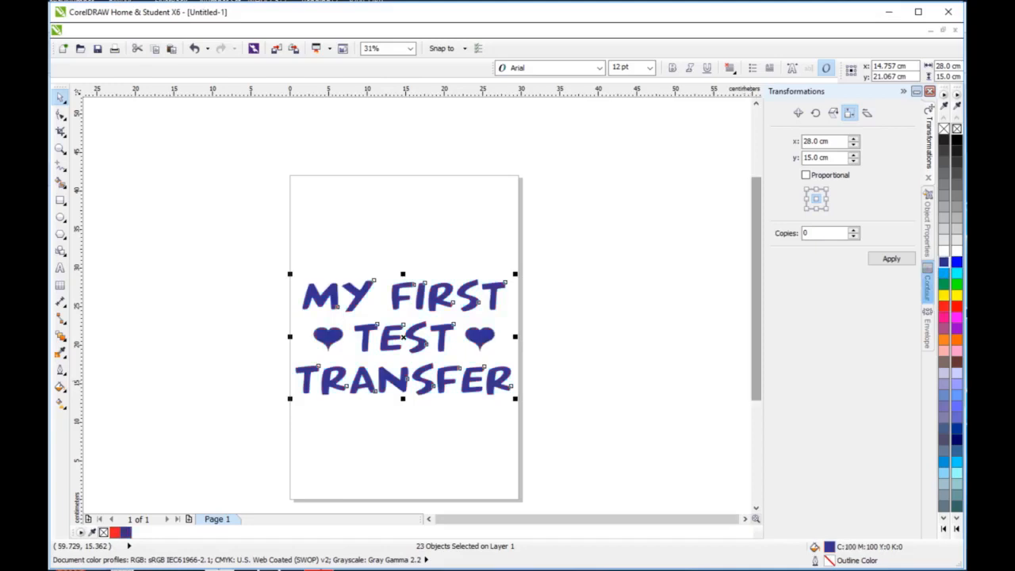
left_click(621, 293)
left_click_drag(244, 248, 664, 447)
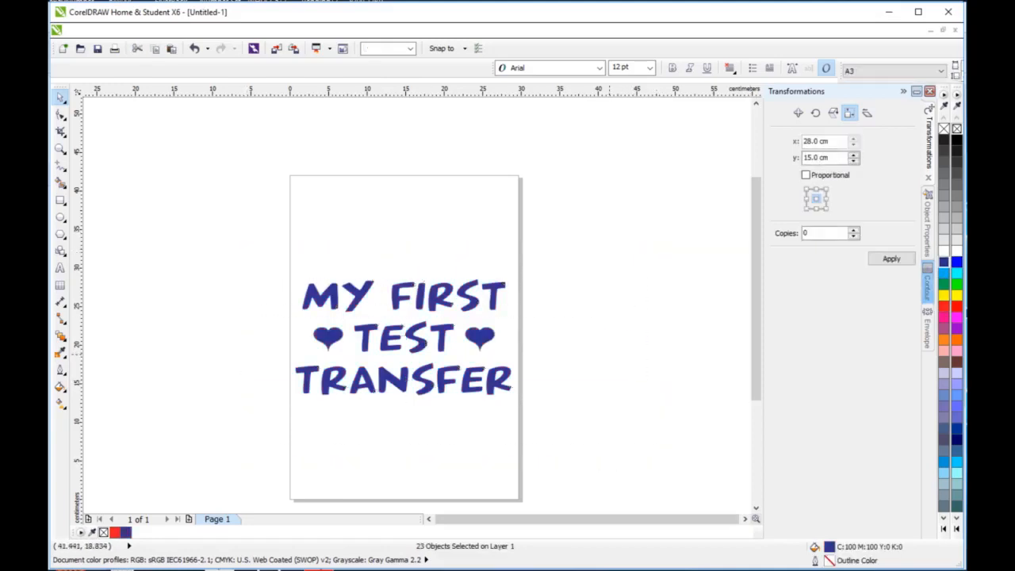